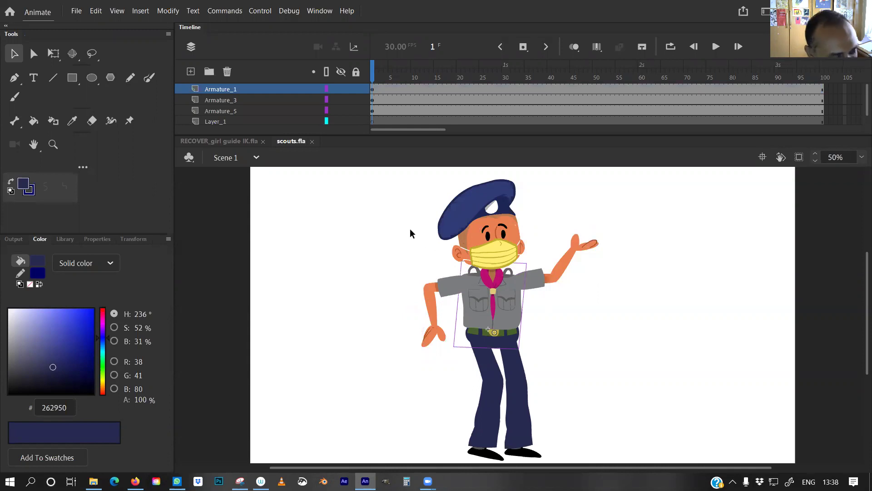
# - Examine the scout's hips, leg and head as separate parts and the armature layers they belong to
pyautogui.click(487, 373)
pyautogui.click(516, 377)
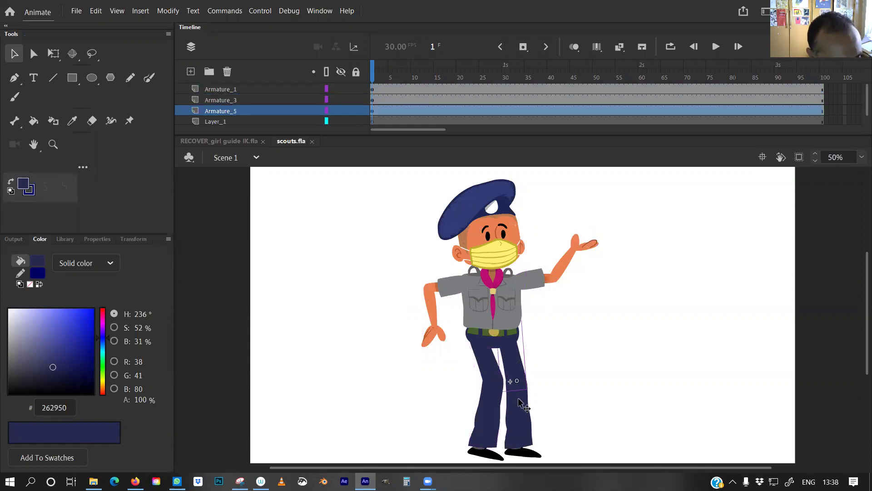
pyautogui.click(489, 237)
pyautogui.moveTo(399, 287)
pyautogui.mouseDown()
pyautogui.moveTo(392, 301)
pyautogui.moveTo(400, 301)
pyautogui.mouseUp()
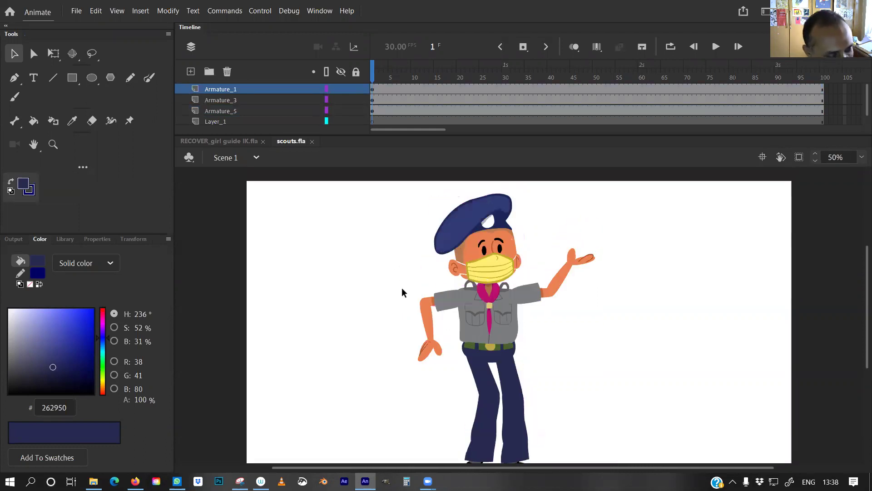
# - Pull the lowered arm's sleeve, forearm and hand apart and move the raised arm's pieces away from the torso
pyautogui.moveTo(434, 352); pyautogui.dragTo(395, 350)
pyautogui.click(380, 254)
pyautogui.moveTo(409, 299); pyautogui.dragTo(417, 288)
pyautogui.moveTo(394, 328); pyautogui.dragTo(374, 316)
pyautogui.moveTo(394, 341); pyautogui.dragTo(389, 361)
pyautogui.moveTo(533, 293); pyautogui.dragTo(607, 236)
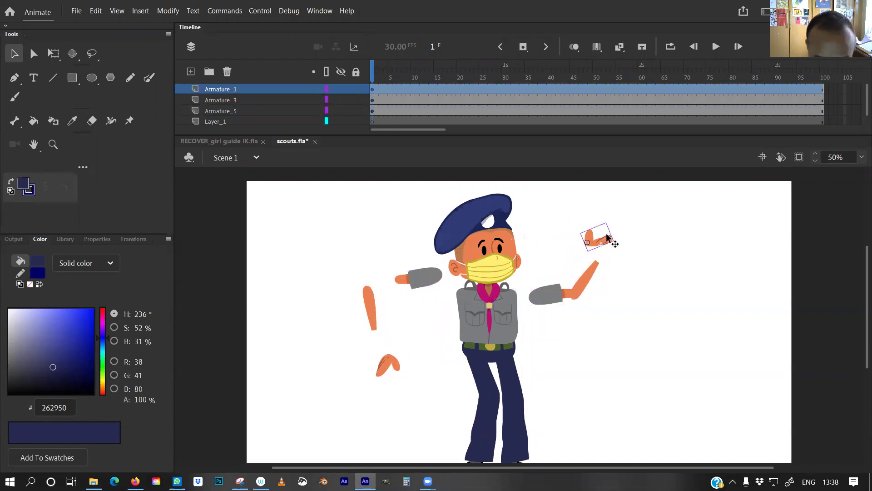
# - Undo all the arm-part moves on the scout
pyautogui.hotkey('ctrl', 'z')
pyautogui.hotkey('ctrl', 'z')
pyautogui.hotkey('ctrl', 'z')
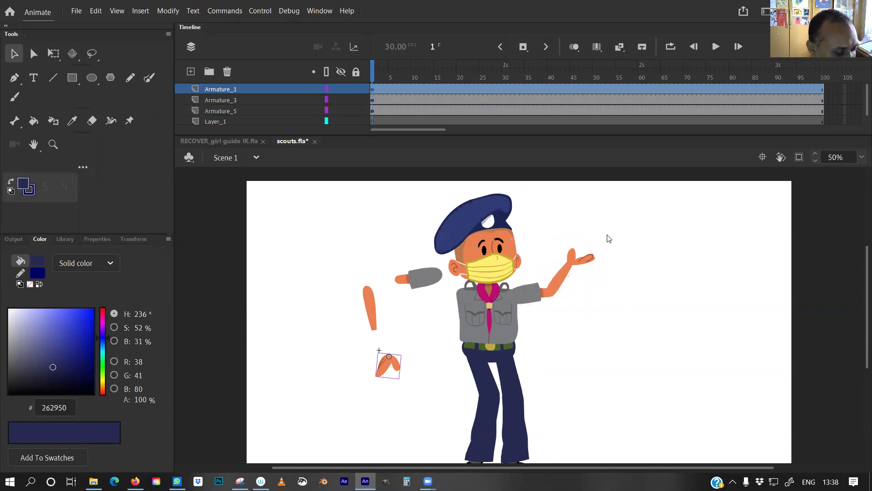
pyautogui.hotkey('ctrl', 'z')
pyautogui.hotkey('ctrl', 'z')
pyautogui.hotkey('ctrl', 'z')
pyautogui.hotkey('ctrl', 'z')
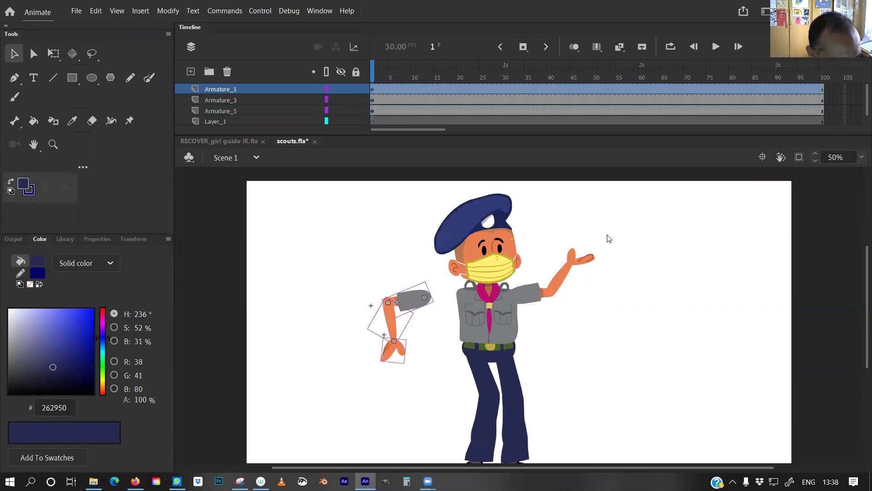
pyautogui.hotkey('ctrl', 'z')
# - Examine how the arm, head and torso pieces overlap at their joints, temporarily displaying the Armature_1 layer as outlines
pyautogui.hotkey('ctrl', '=')
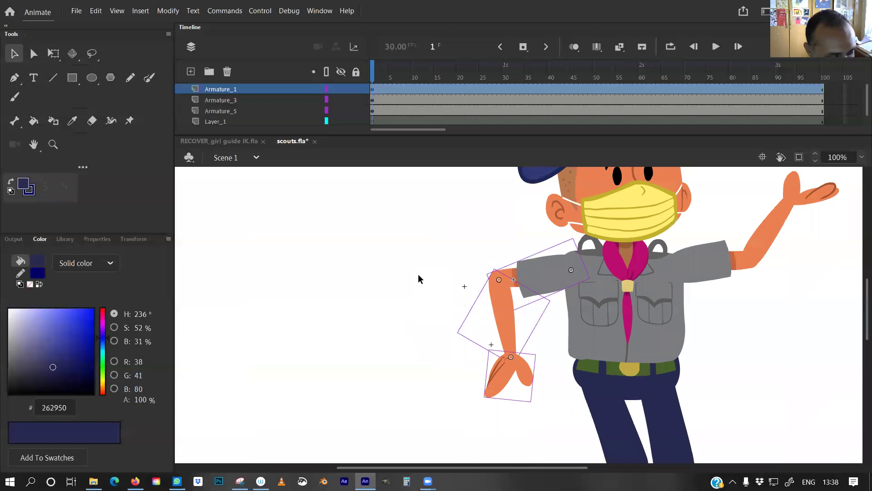
pyautogui.moveTo(411, 314); pyautogui.dragTo(274, 310)
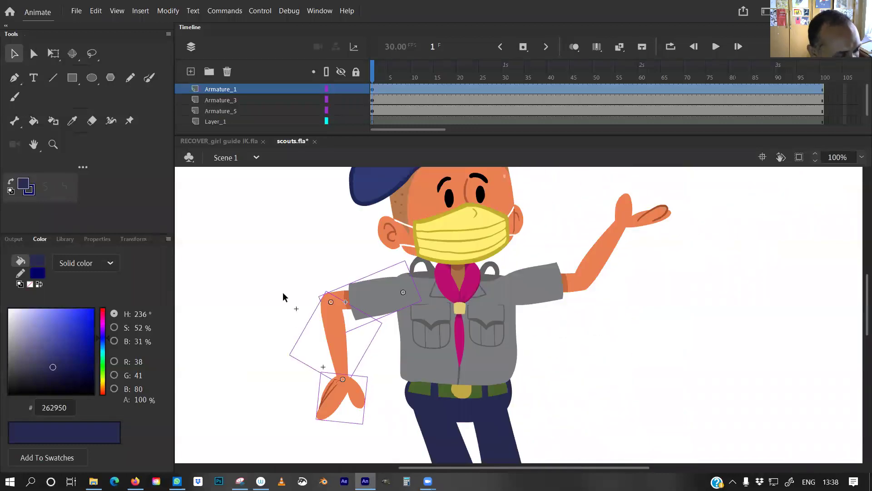
pyautogui.click(326, 86)
pyautogui.hotkey('ctrl', 'z')
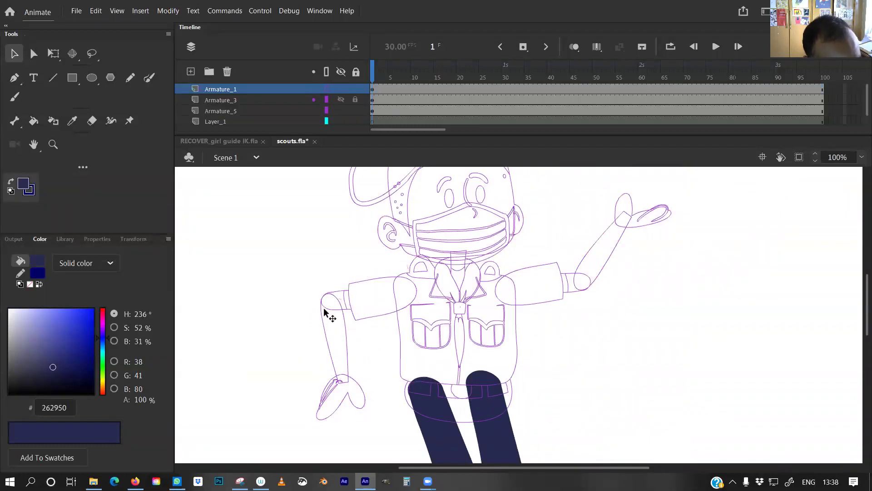
pyautogui.click(325, 333)
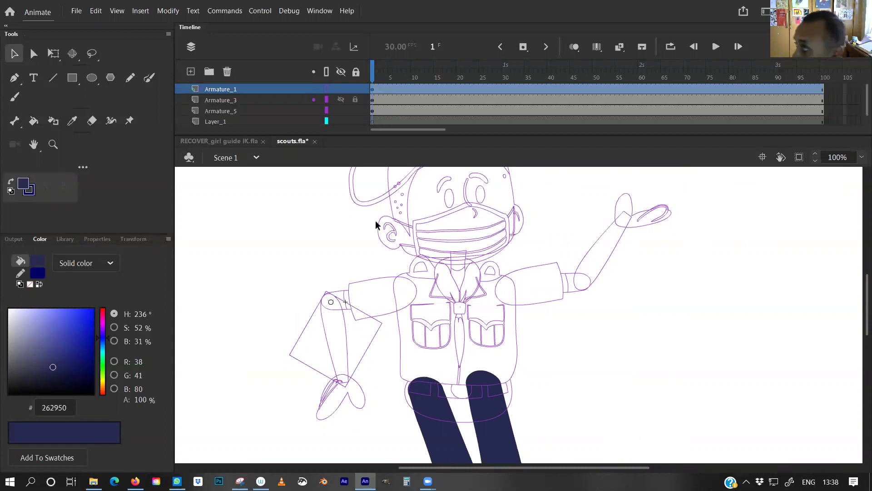
pyautogui.scroll(2, 338, 238)
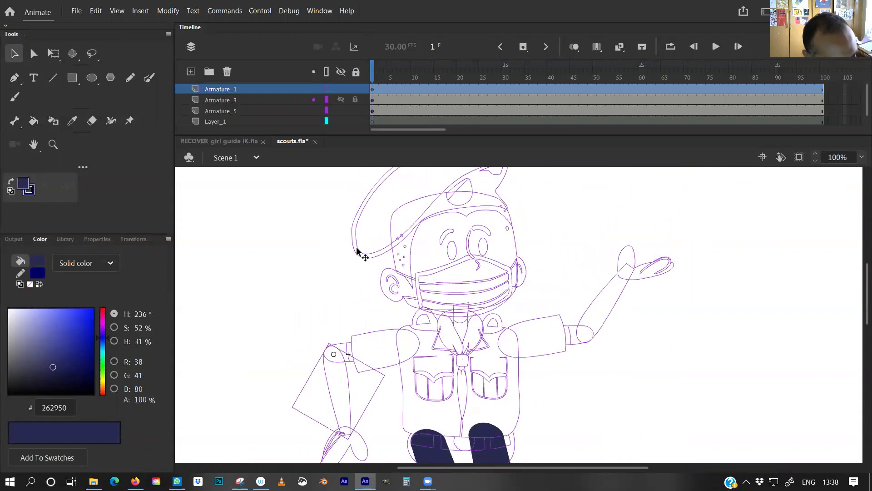
pyautogui.click(352, 241)
pyautogui.scroll(-4, 334, 235)
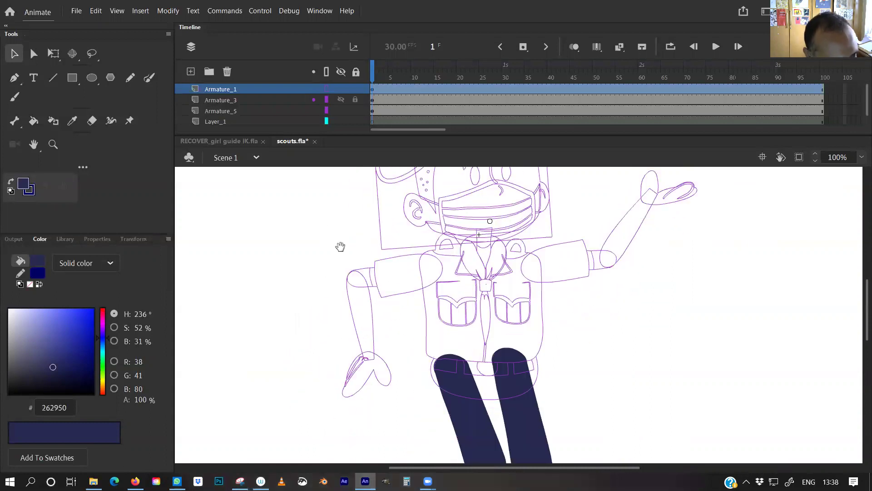
pyautogui.scroll(2, 335, 235)
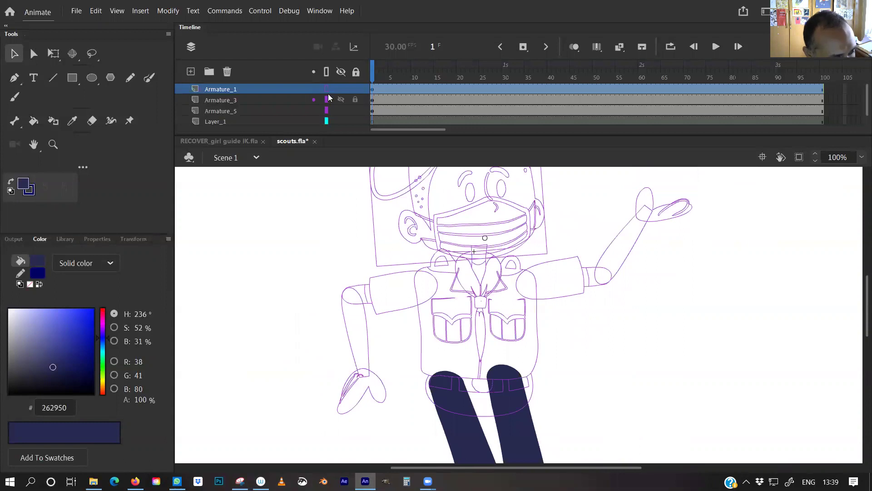
pyautogui.click(327, 88)
pyautogui.click(456, 327)
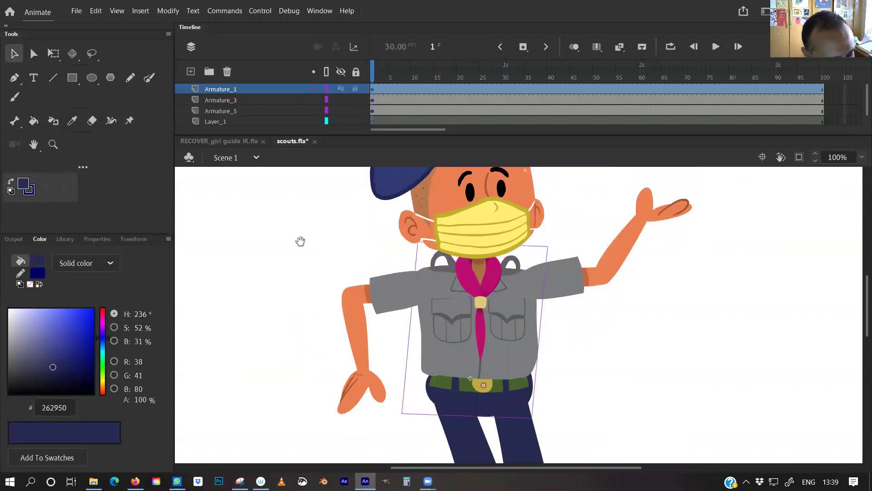
# - Switch to the brush with the light blue fill colour ABB0F5
pyautogui.moveTo(298, 239); pyautogui.dragTo(355, 232)
pyautogui.press('b')
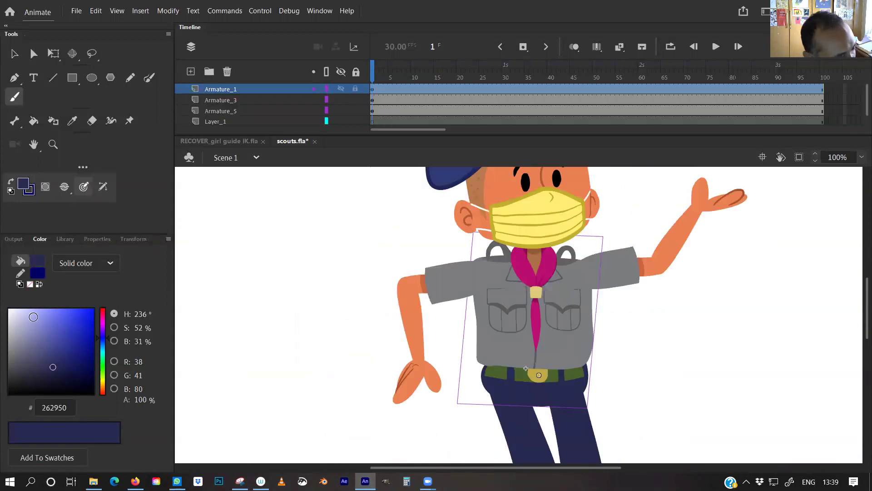
pyautogui.click(33, 311)
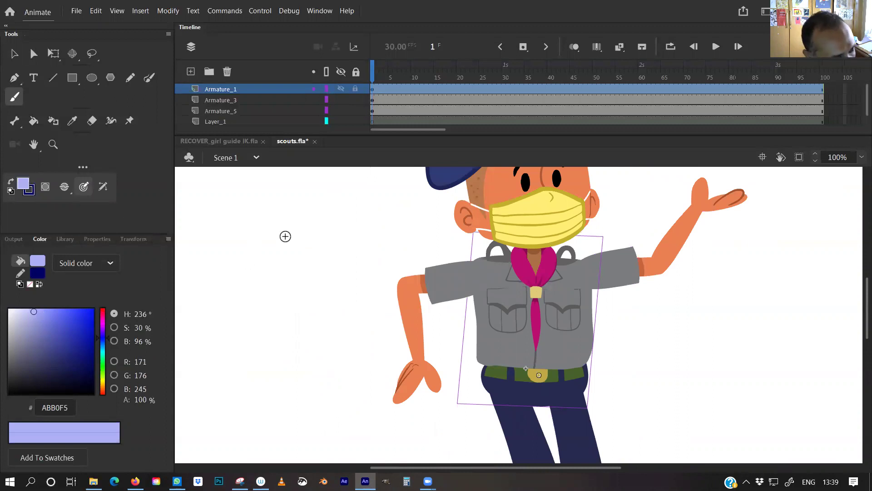
# - Sketch a round head, box torso and oval hips beside the scout, linking their joint points with bone lines
pyautogui.moveTo(266, 190)
pyautogui.mouseDown()
pyautogui.moveTo(275, 236)
pyautogui.moveTo(255, 200)
pyautogui.mouseUp()
pyautogui.moveTo(304, 258)
pyautogui.mouseDown()
pyautogui.moveTo(249, 341)
pyautogui.moveTo(305, 259)
pyautogui.mouseUp()
pyautogui.moveTo(267, 372)
pyautogui.mouseDown()
pyautogui.moveTo(263, 353)
pyautogui.moveTo(302, 349)
pyautogui.moveTo(296, 343)
pyautogui.mouseUp()
pyautogui.click(285, 353)
pyautogui.moveTo(279, 303); pyautogui.dragTo(284, 353)
pyautogui.moveTo(278, 298); pyautogui.dragTo(274, 214)
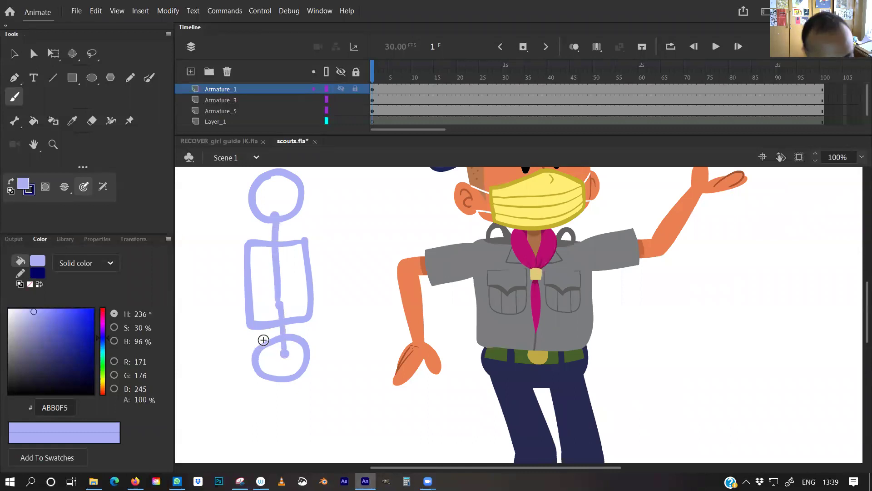
# - Remove the sketch's separate hip oval and redraw the hips as a rounded base attached to the torso box
pyautogui.press('l')
pyautogui.moveTo(244, 343)
pyautogui.mouseDown()
pyautogui.moveTo(251, 321)
pyautogui.moveTo(320, 341)
pyautogui.moveTo(275, 314)
pyautogui.mouseUp()
pyautogui.press('Delete')
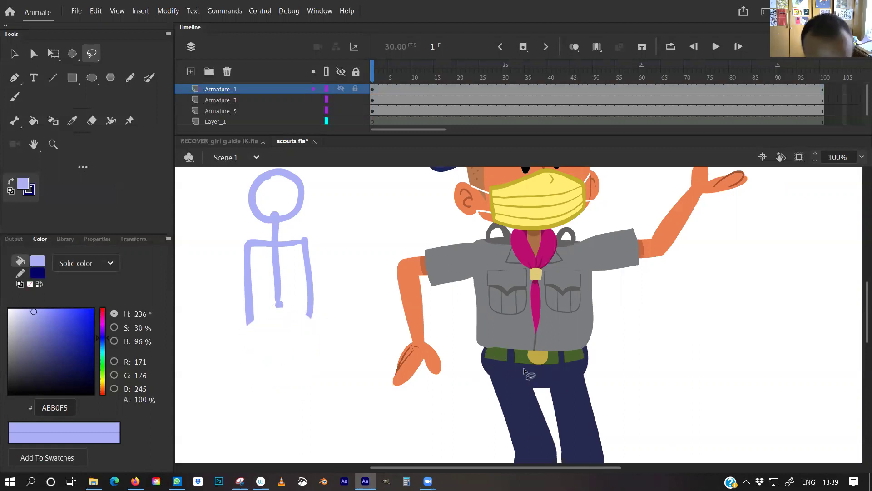
pyautogui.press('b')
pyautogui.moveTo(309, 313)
pyautogui.mouseDown()
pyautogui.moveTo(250, 327)
pyautogui.moveTo(314, 315)
pyautogui.mouseUp()
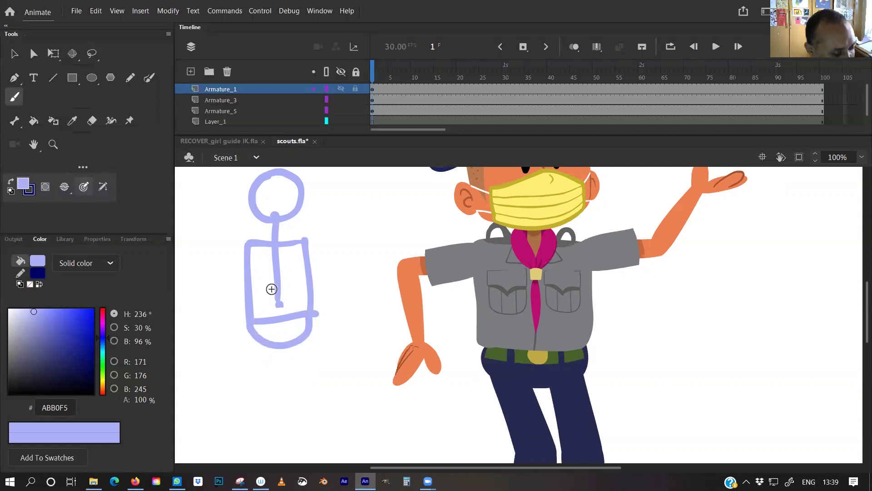
# - Delete the light blue body sketch beside the scout
pyautogui.press('v')
pyautogui.click(275, 258)
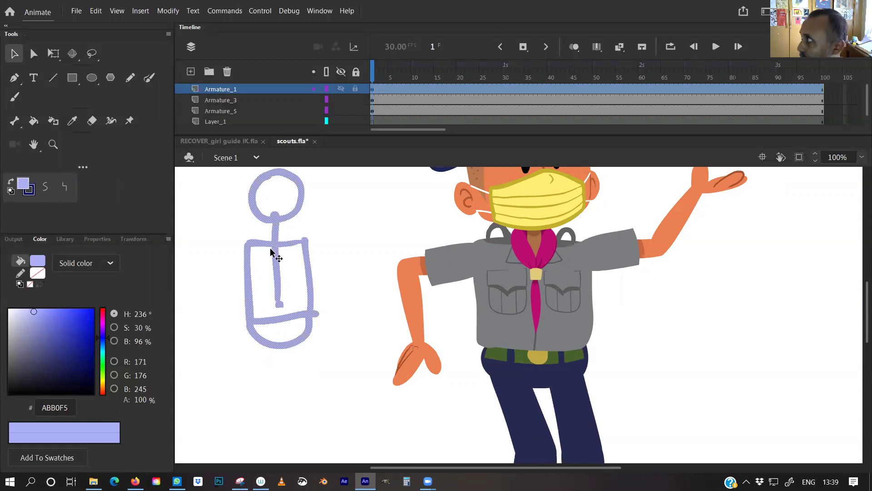
pyautogui.press('Delete')
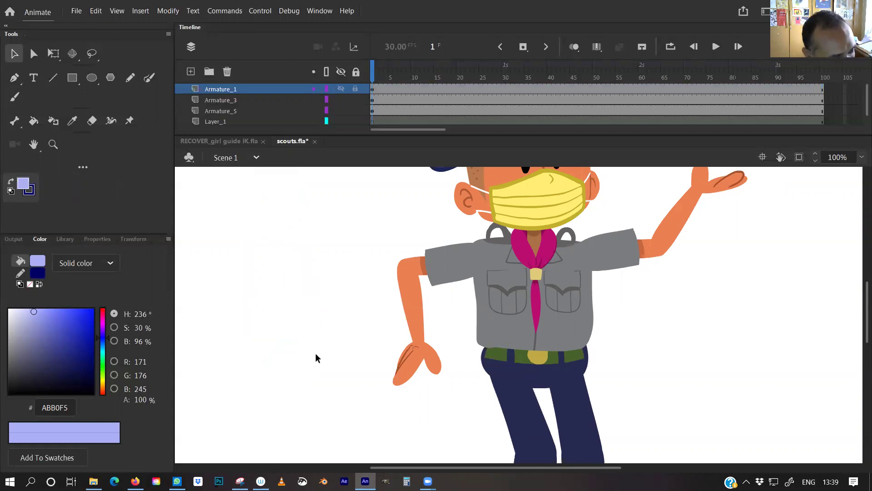
# - Set the Armature_3 and Armature_5 leg layers to outline display and hide both of them
pyautogui.moveTo(316, 340); pyautogui.dragTo(259, 321)
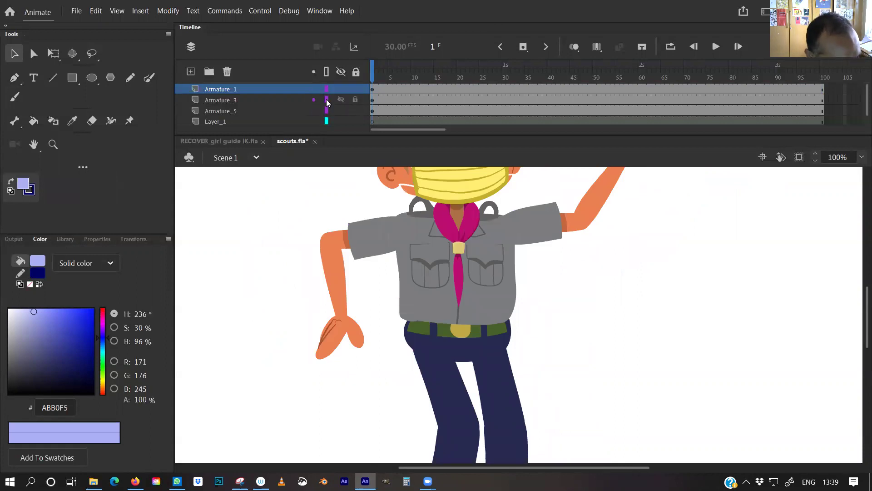
pyautogui.moveTo(326, 100); pyautogui.dragTo(327, 110)
pyautogui.moveTo(264, 393); pyautogui.dragTo(236, 377)
pyautogui.click(341, 110)
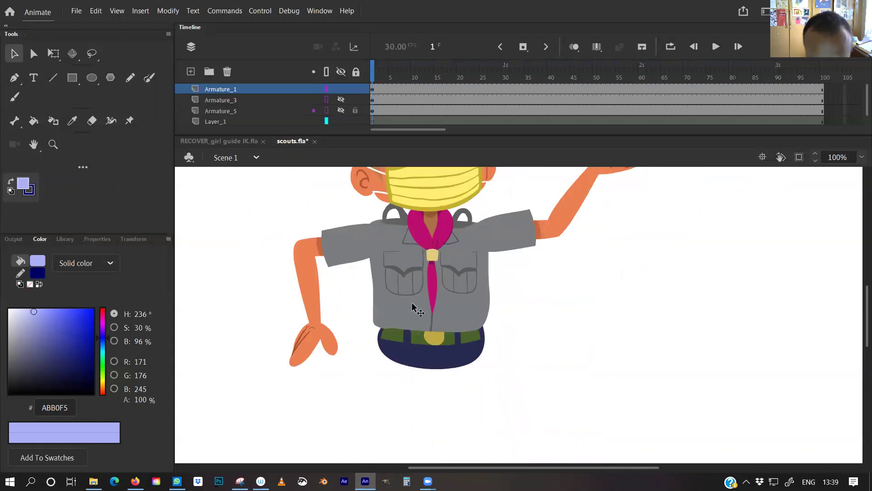
# - Paint a light blue dot just below the hips and convert it to a graphic symbol named ball
pyautogui.press('b')
pyautogui.click(437, 388)
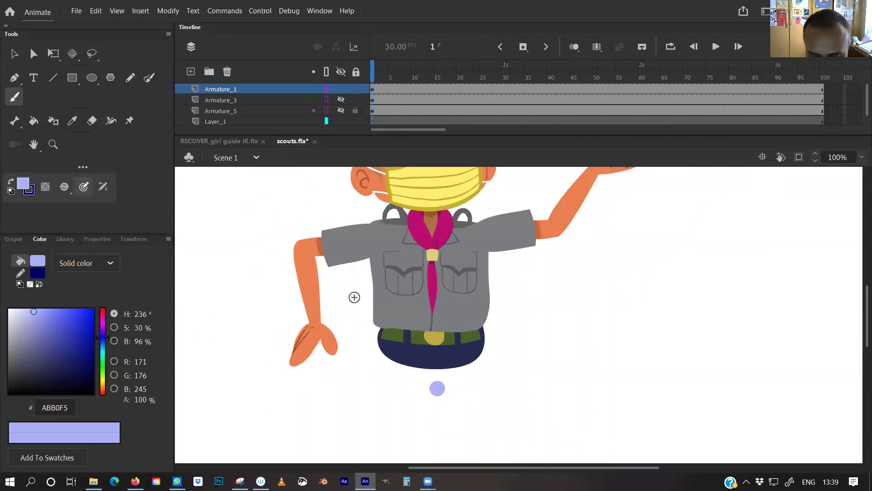
pyautogui.press('v')
pyautogui.click(438, 389)
pyautogui.press('F8')
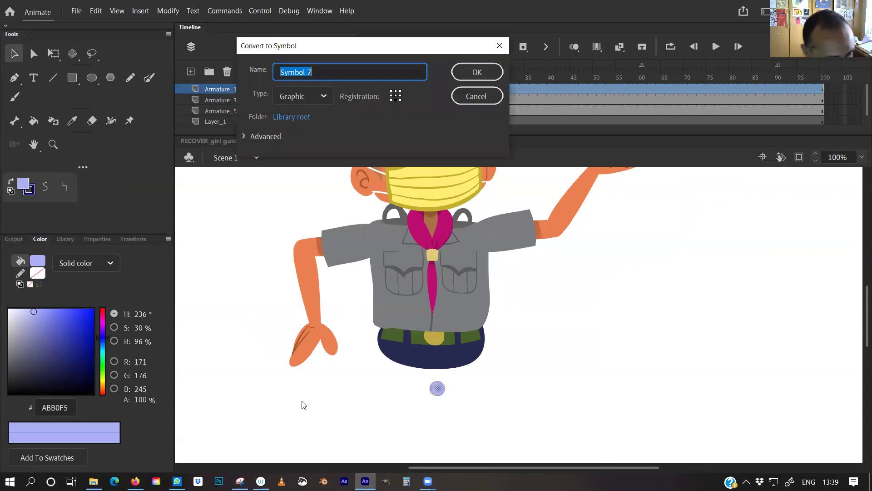
pyautogui.write('ball')
pyautogui.press('Return')
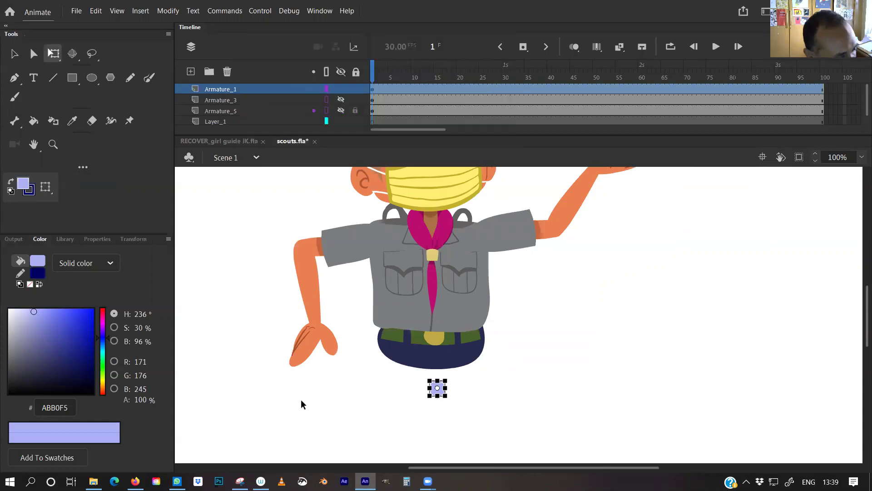
# - Create a root bone from the ball to the hips, and branch bones to the neck and both shoulders
pyautogui.click(20, 126)
pyautogui.moveTo(437, 388); pyautogui.dragTo(441, 356)
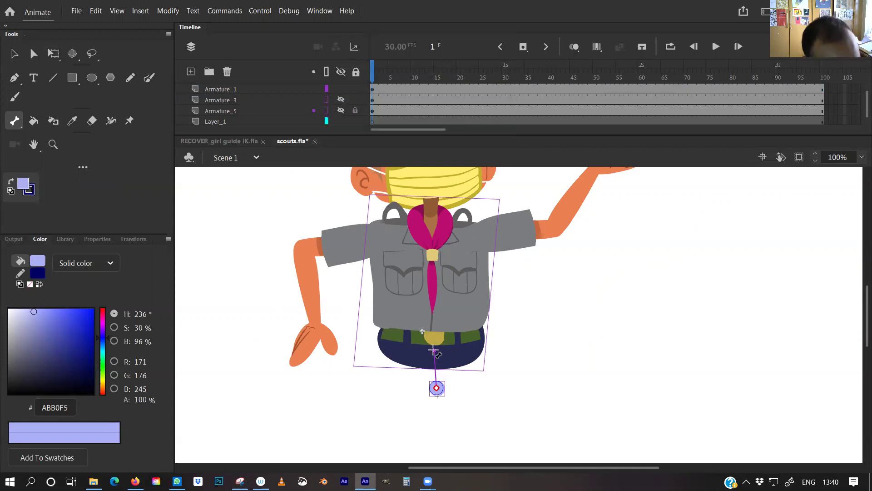
pyautogui.moveTo(435, 350); pyautogui.dragTo(430, 203)
pyautogui.moveTo(434, 350); pyautogui.dragTo(371, 237)
pyautogui.moveTo(434, 349); pyautogui.dragTo(484, 234)
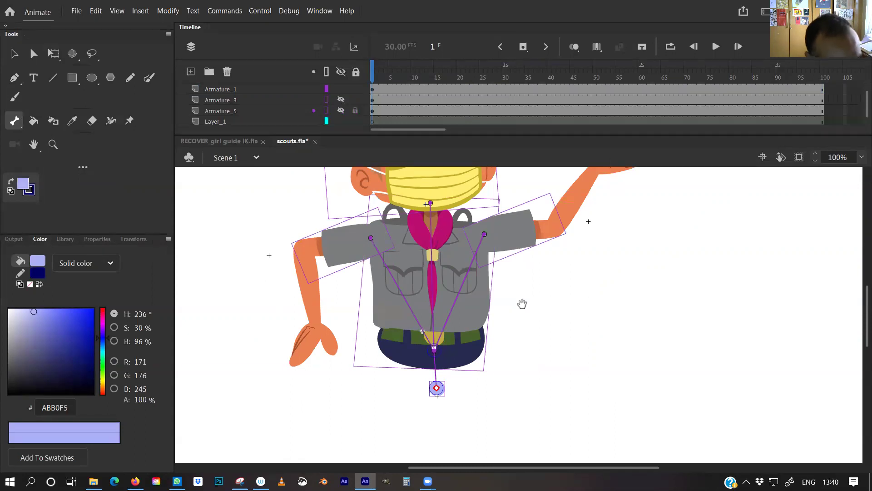
# - Extend the bone chains from both shoulders through the elbows to the wrists
pyautogui.moveTo(522, 304); pyautogui.dragTo(543, 337)
pyautogui.moveTo(390, 272)
pyautogui.mouseDown()
pyautogui.moveTo(320, 284)
pyautogui.moveTo(334, 360)
pyautogui.mouseUp()
pyautogui.moveTo(503, 268)
pyautogui.mouseDown()
pyautogui.moveTo(573, 262)
pyautogui.moveTo(618, 200)
pyautogui.mouseUp()
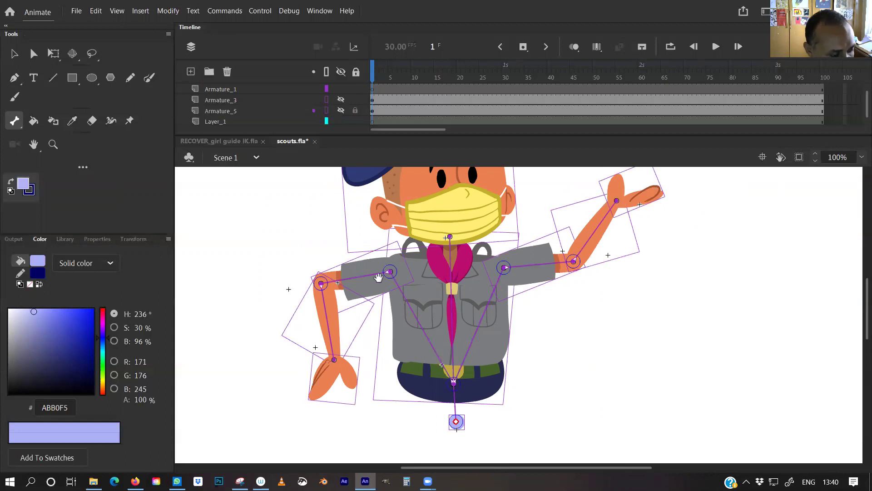
pyautogui.moveTo(388, 266); pyautogui.dragTo(380, 262)
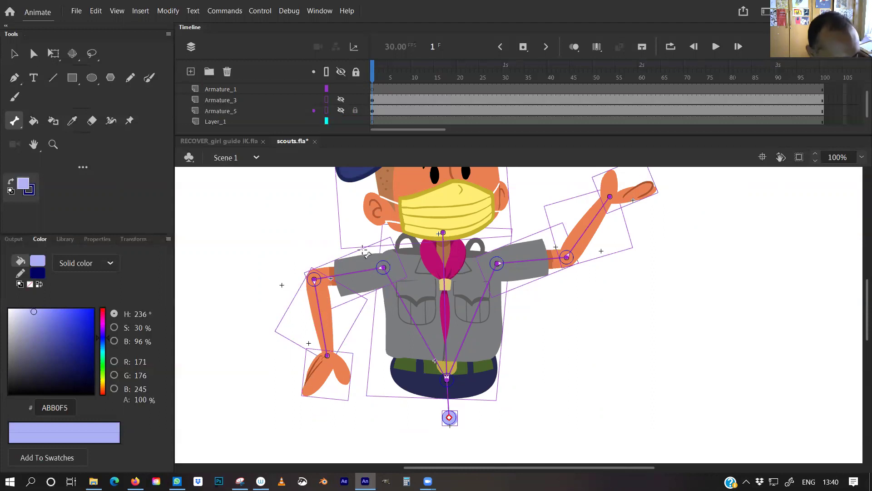
pyautogui.scroll(1, 300, 245)
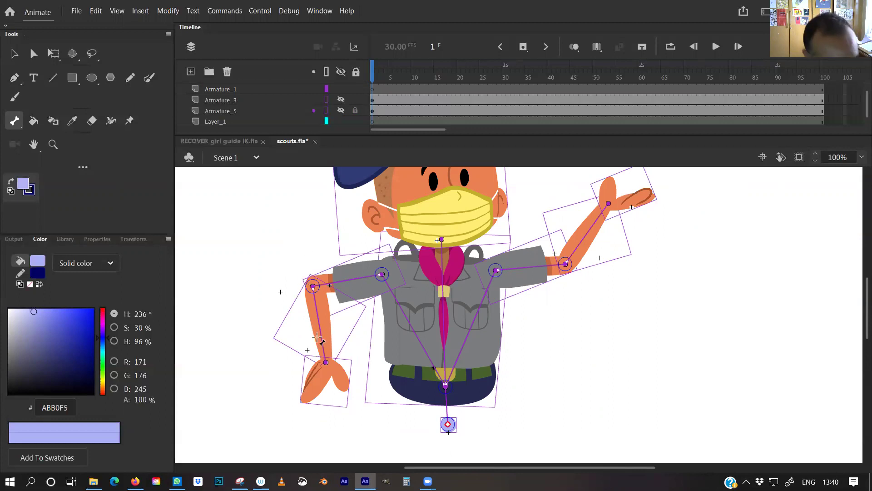
# - Test the new armature by posing both of the scout's arms
pyautogui.press('v')
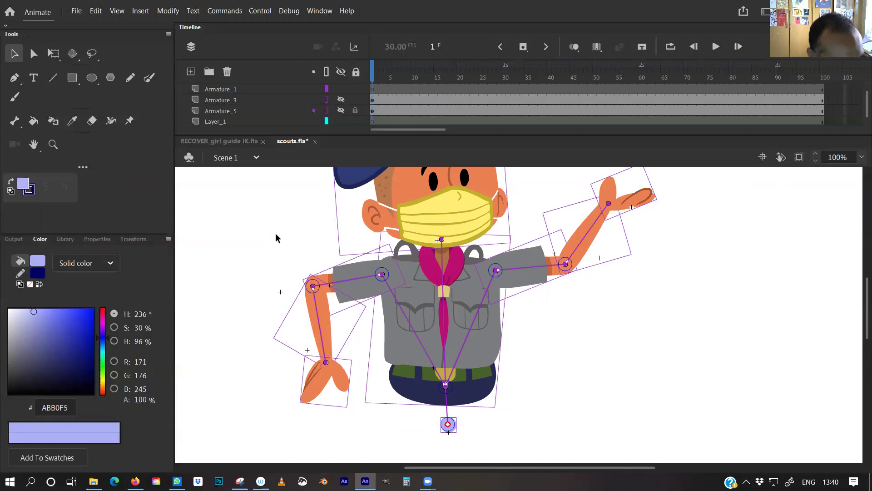
pyautogui.click(275, 233)
pyautogui.moveTo(315, 332); pyautogui.dragTo(356, 298)
pyautogui.moveTo(517, 286); pyautogui.dragTo(521, 289)
# - Disable joint rotation for the bone from the hips to the lowered arm's shoulder
pyautogui.click(407, 318)
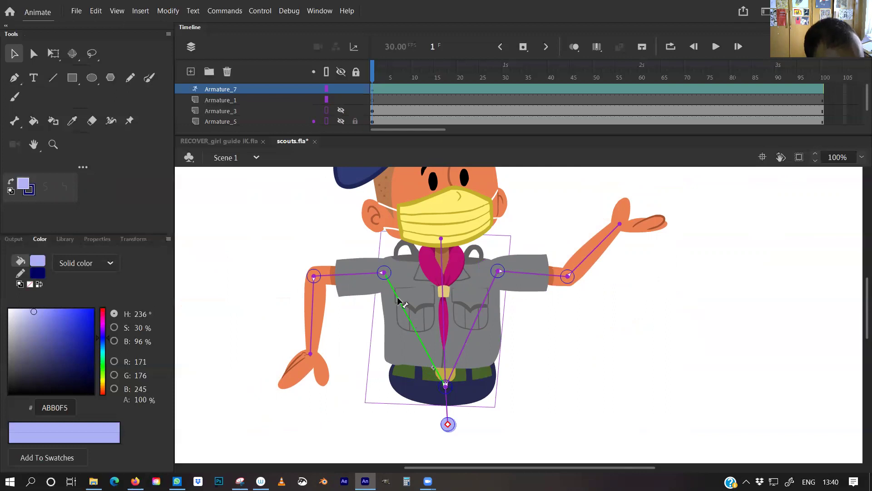
pyautogui.click(91, 239)
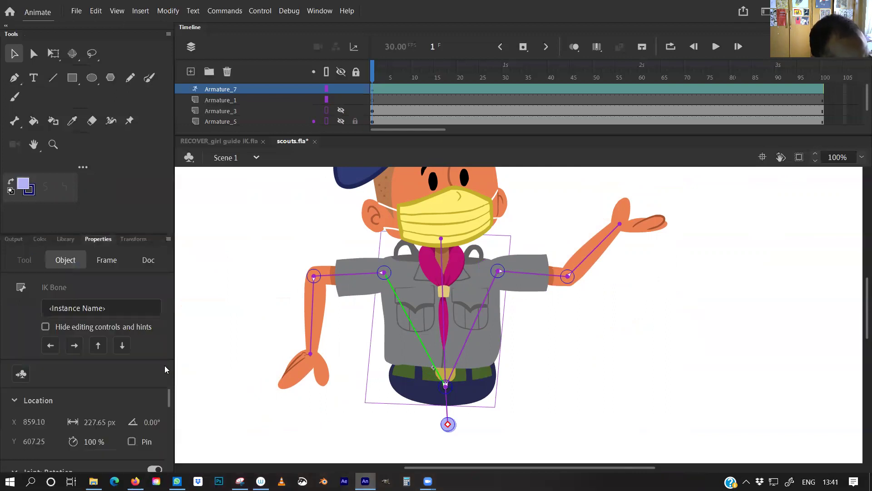
pyautogui.moveTo(167, 397)
pyautogui.mouseDown()
pyautogui.moveTo(170, 416)
pyautogui.moveTo(167, 408)
pyautogui.mouseUp()
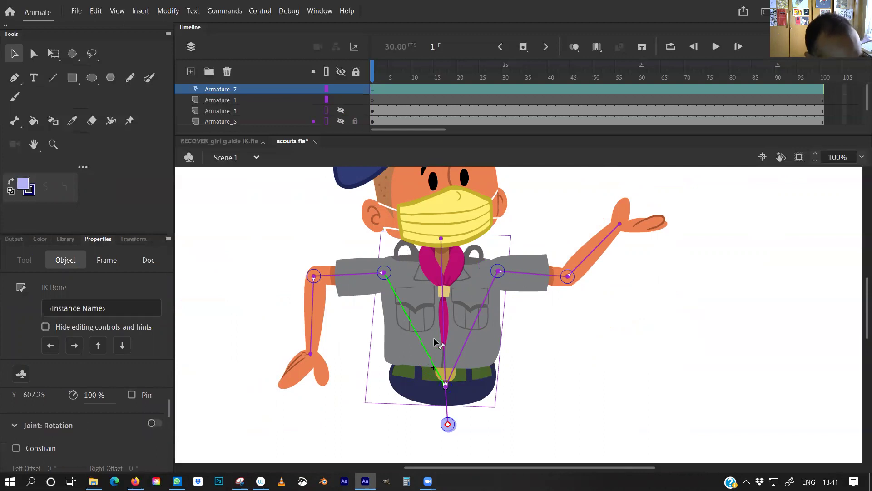
# - Pose both arms and tilt the head to test how the armature moves
pyautogui.moveTo(347, 282); pyautogui.dragTo(313, 293)
pyautogui.moveTo(528, 275); pyautogui.dragTo(593, 205)
pyautogui.moveTo(582, 274); pyautogui.dragTo(609, 247)
pyautogui.moveTo(411, 200)
pyautogui.mouseDown()
pyautogui.moveTo(423, 187)
pyautogui.moveTo(417, 193)
pyautogui.mouseUp()
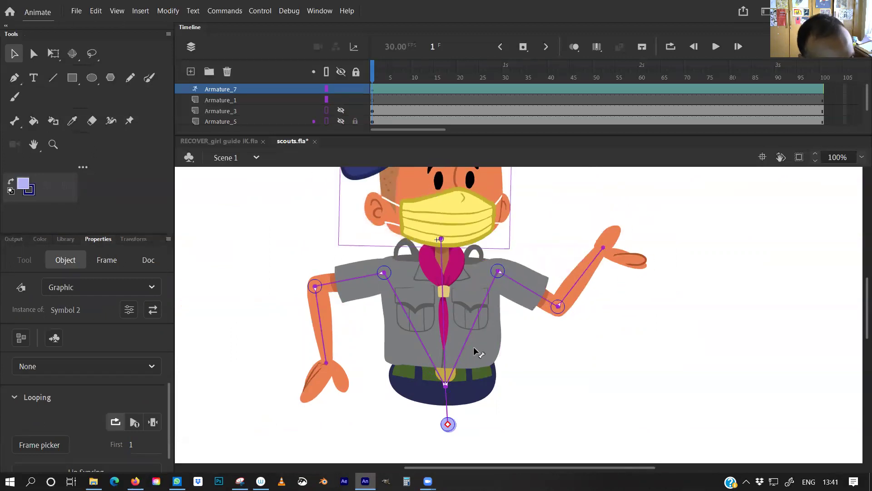
# - Tilt the scout's torso and move its arms to test the armature
pyautogui.moveTo(510, 389); pyautogui.dragTo(489, 348)
pyautogui.moveTo(367, 352); pyautogui.dragTo(382, 357)
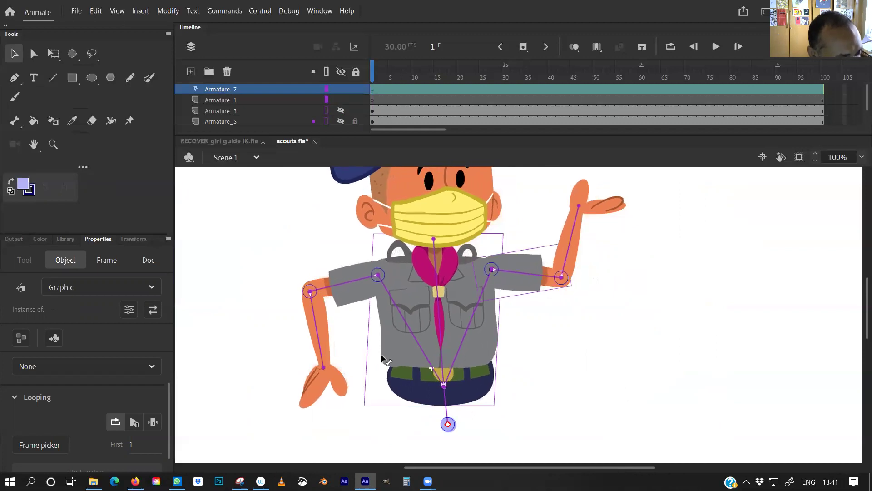
# - Show the Armature_7 layer as outlines and centre the pivots on the lowered arm's shoulder and elbow joints with Free Transform
pyautogui.hotkey('ctrl', '=')
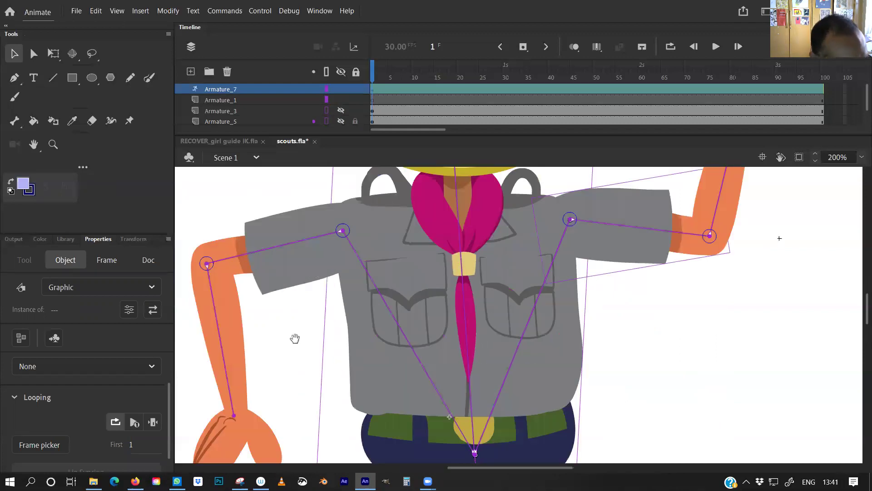
pyautogui.moveTo(296, 337); pyautogui.dragTo(381, 379)
pyautogui.click(326, 89)
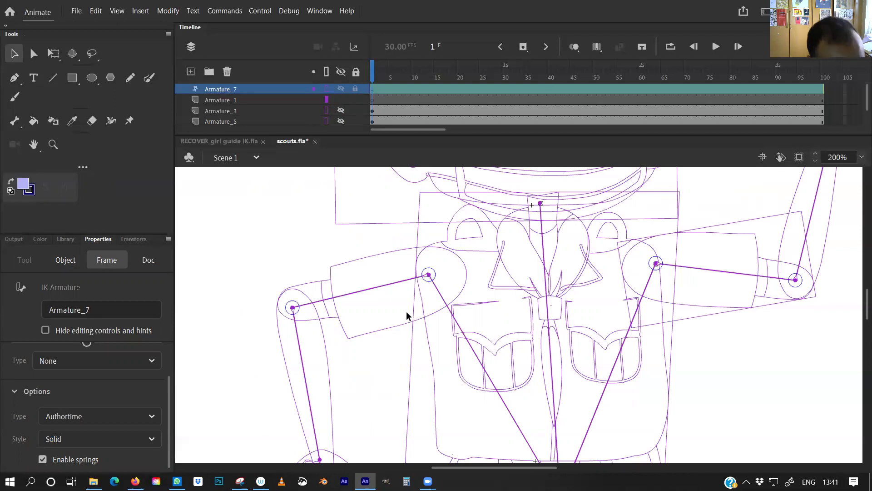
pyautogui.click(346, 252)
pyautogui.click(354, 263)
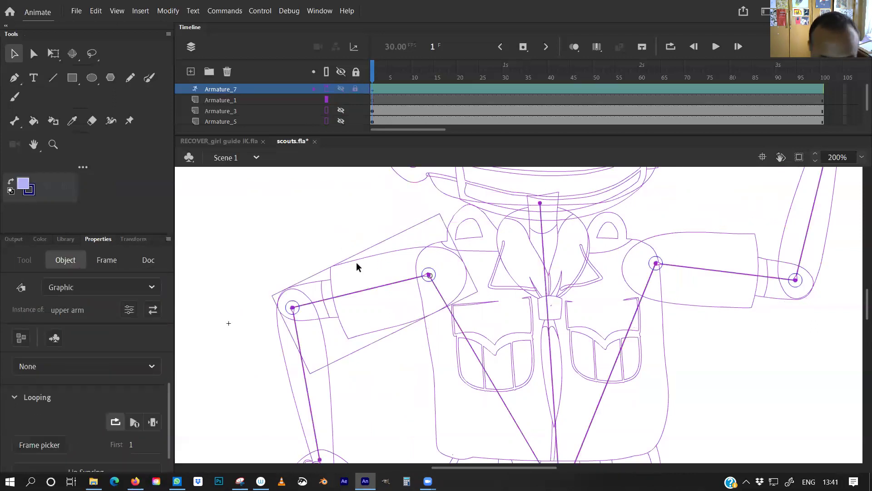
pyautogui.press('q')
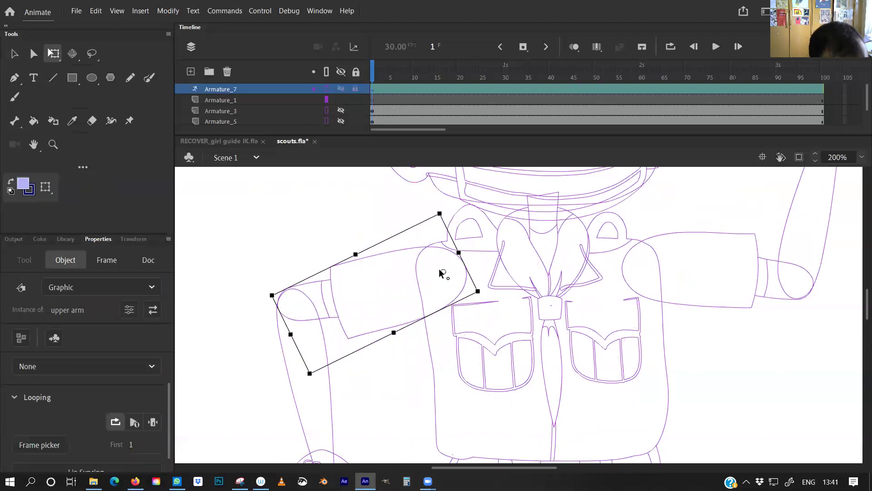
pyautogui.click(271, 317)
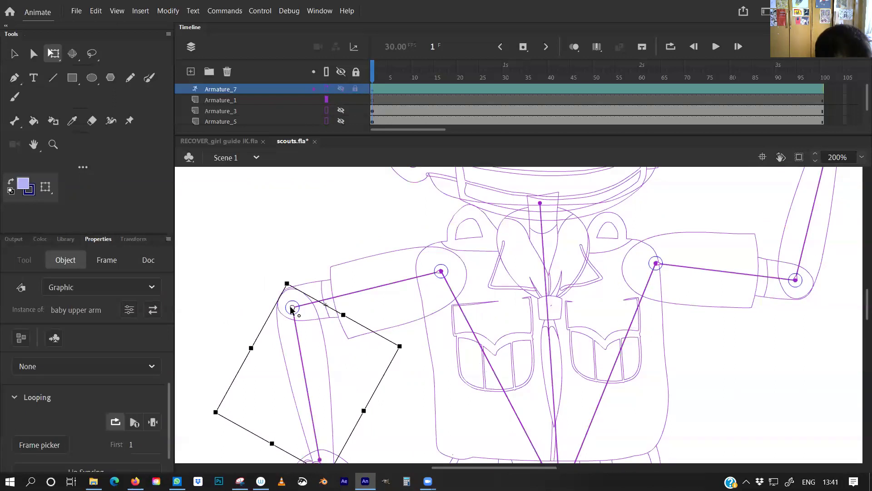
pyautogui.press('Delete')
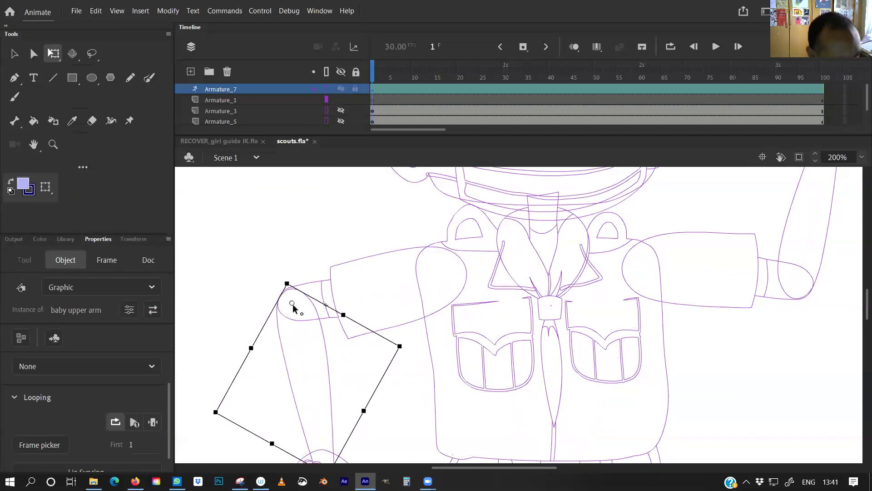
# - Centre the transform pivots of the raised arm's upper arm and forearm on the shoulder and elbow joints
pyautogui.hscroll(3, 592, 248)
pyautogui.click(606, 247)
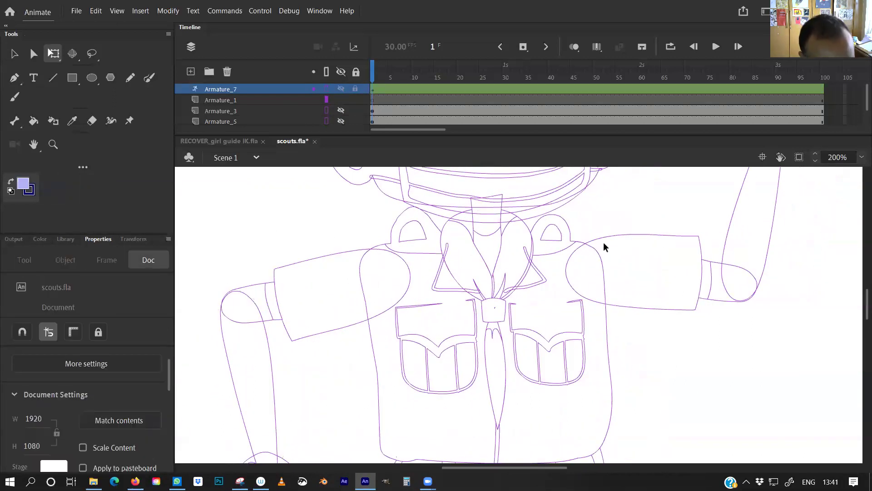
pyautogui.click(600, 272)
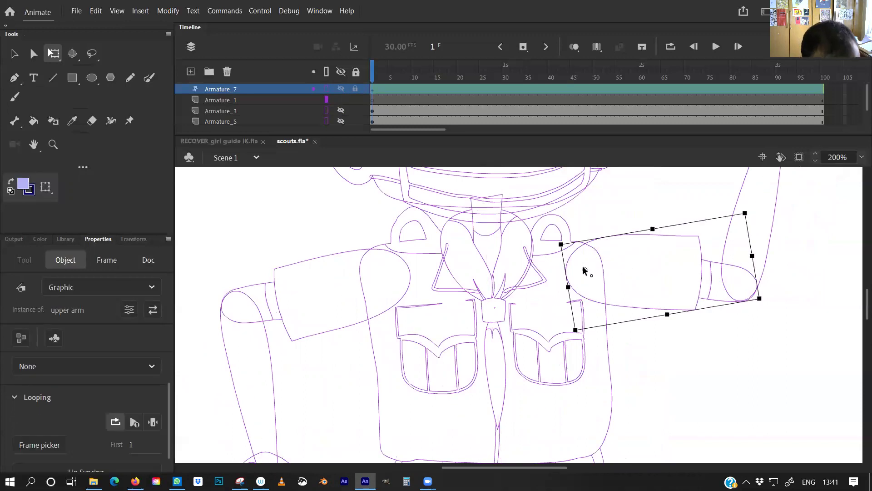
pyautogui.click(738, 284)
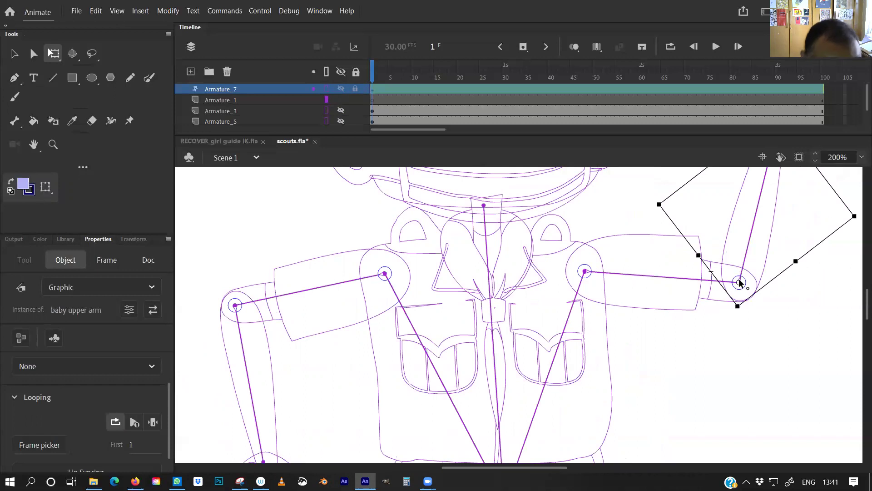
# - Check the head's pivot at the neck, and return the Armature_7 layer to full-colour display
pyautogui.scroll(5, 314, 354)
pyautogui.hscroll(2, 313, 354)
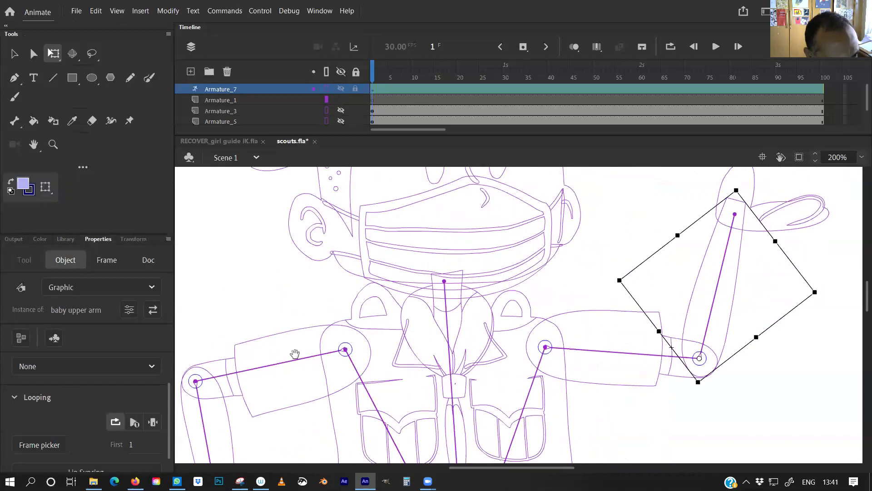
pyautogui.click(359, 265)
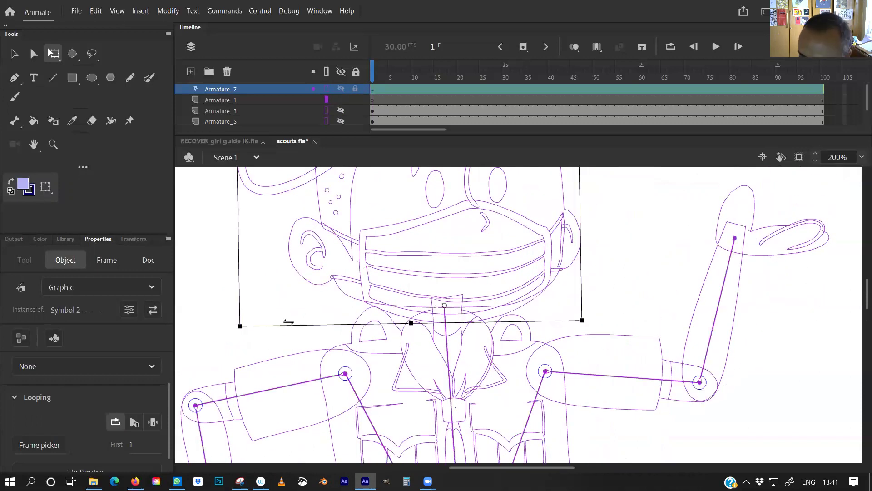
pyautogui.hotkey('ctrl', '-')
pyautogui.click(325, 91)
pyautogui.scroll(-4, 287, 241)
pyautogui.hscroll(1, 286, 241)
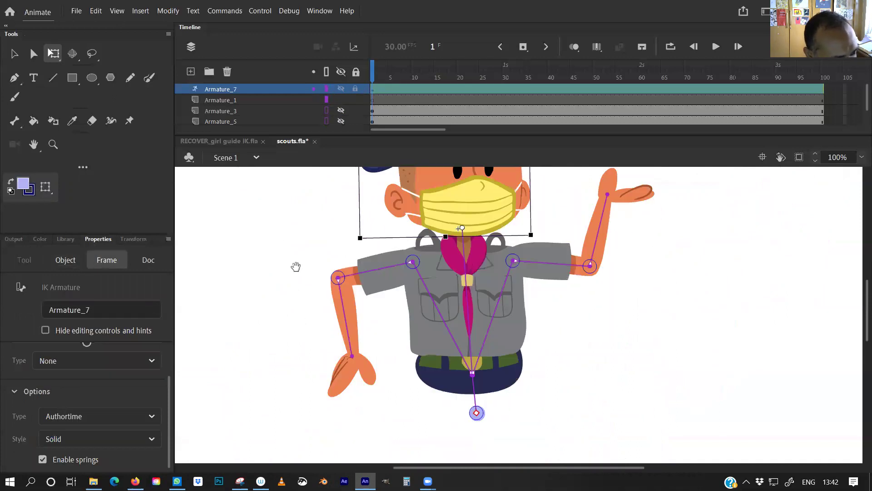
# - Pose both forearms and the lowered hand with the Selection tool, and check the joints briefly in the layer's outline view
pyautogui.moveTo(339, 315); pyautogui.dragTo(313, 283)
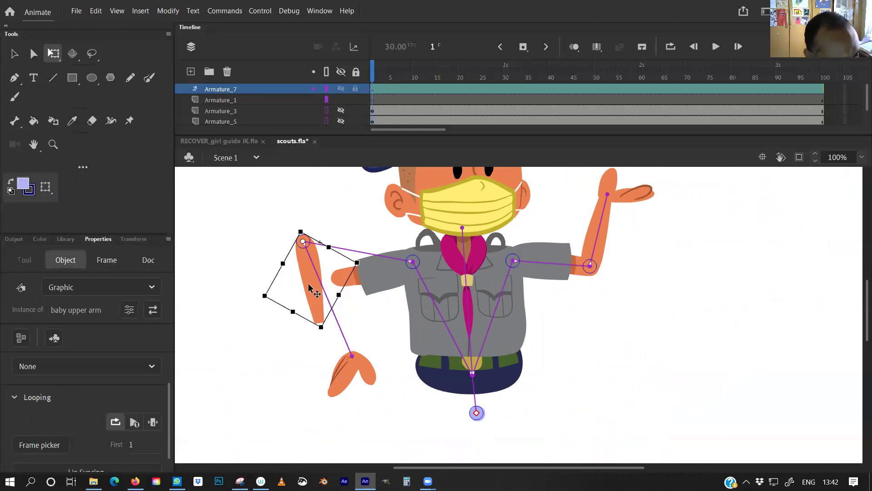
pyautogui.hotkey('ctrl', 'z')
pyautogui.press('v')
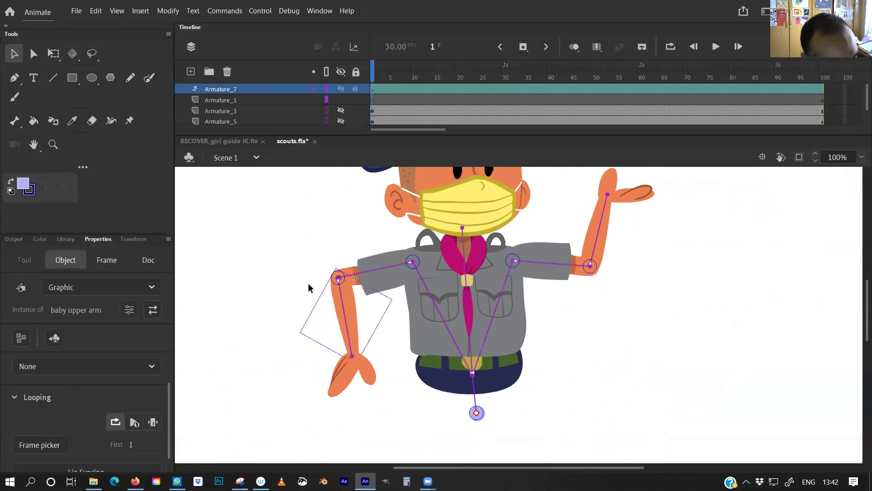
pyautogui.moveTo(342, 317); pyautogui.dragTo(356, 341)
pyautogui.moveTo(602, 217)
pyautogui.mouseDown()
pyautogui.moveTo(624, 247)
pyautogui.moveTo(630, 241)
pyautogui.moveTo(588, 211)
pyautogui.moveTo(610, 224)
pyautogui.mouseUp()
pyautogui.moveTo(331, 383)
pyautogui.mouseDown()
pyautogui.moveTo(350, 388)
pyautogui.moveTo(309, 377)
pyautogui.moveTo(339, 395)
pyautogui.moveTo(307, 380)
pyautogui.moveTo(324, 396)
pyautogui.moveTo(320, 390)
pyautogui.mouseUp()
pyautogui.click(326, 88)
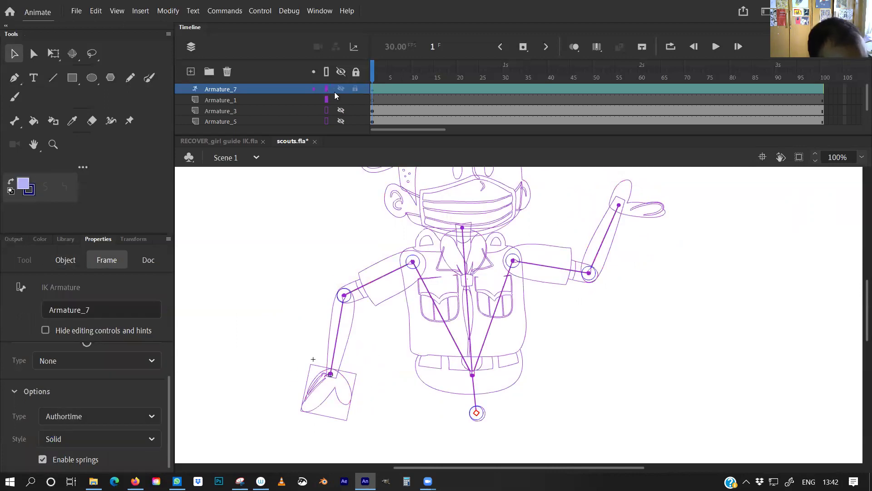
pyautogui.click(326, 89)
# - Rotate the raised arm's palm around the wrist to test how the hand bends
pyautogui.moveTo(638, 207); pyautogui.dragTo(607, 201)
pyautogui.hotkey('ctrl', '=')
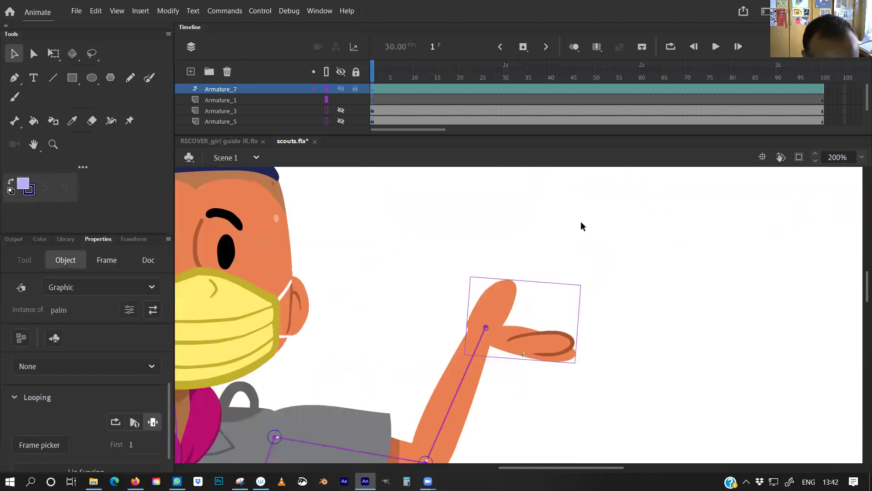
pyautogui.moveTo(481, 300); pyautogui.dragTo(505, 267)
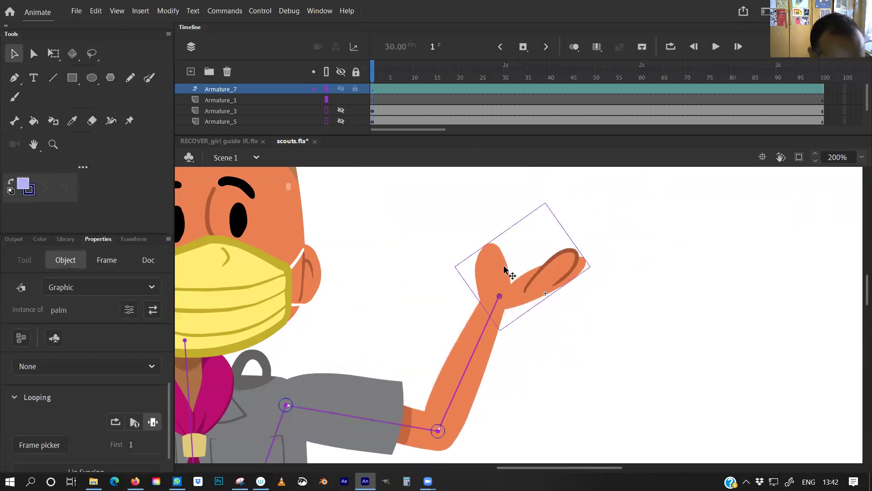
# - Realign the raised palm with the end of the forearm and place its pivot at the wrist, using the Armature_7 layer's outlines
pyautogui.press('q')
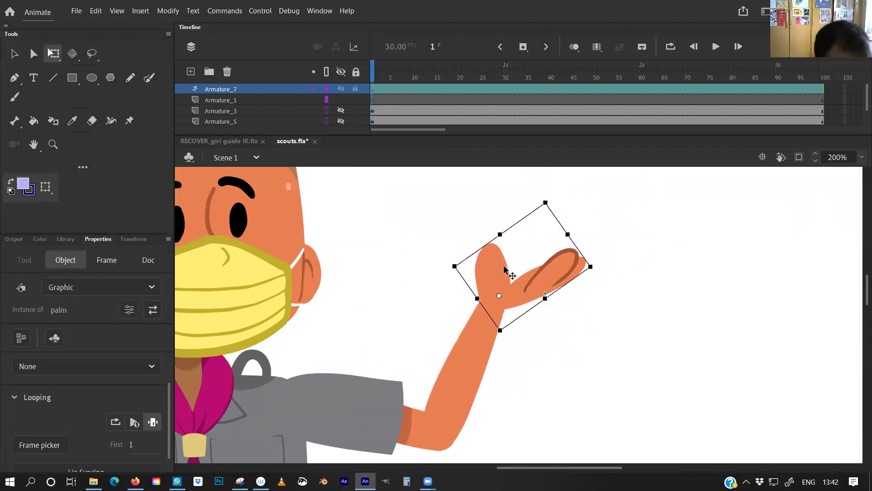
pyautogui.click(326, 90)
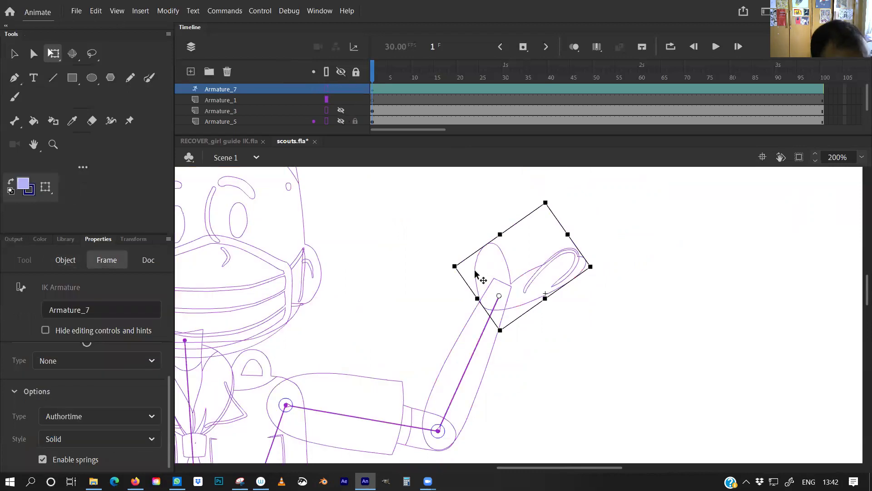
pyautogui.moveTo(475, 273); pyautogui.dragTo(496, 291)
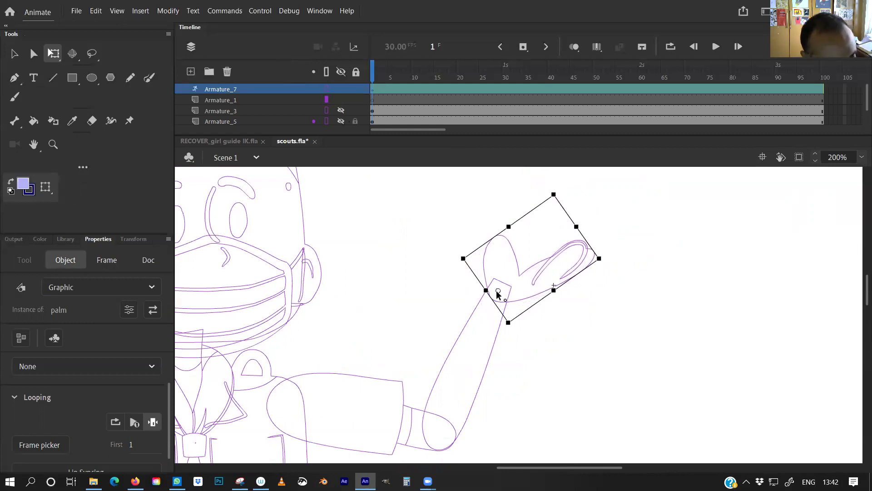
pyautogui.click(327, 89)
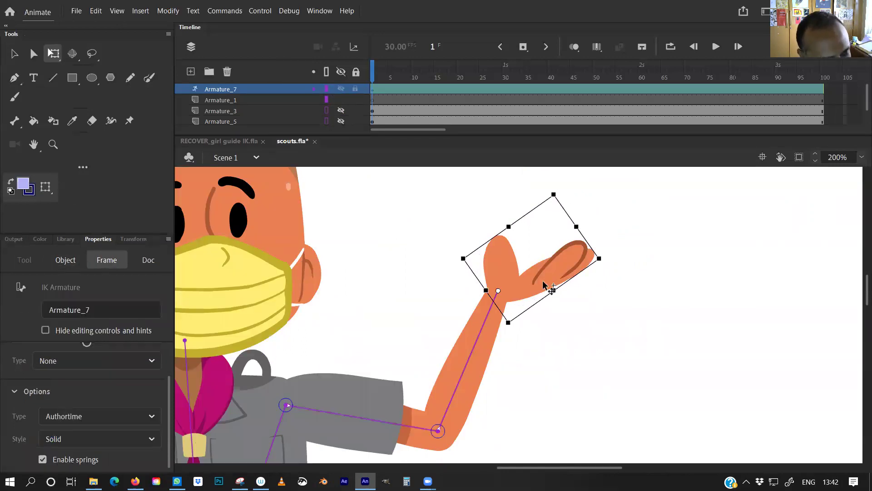
pyautogui.click(571, 323)
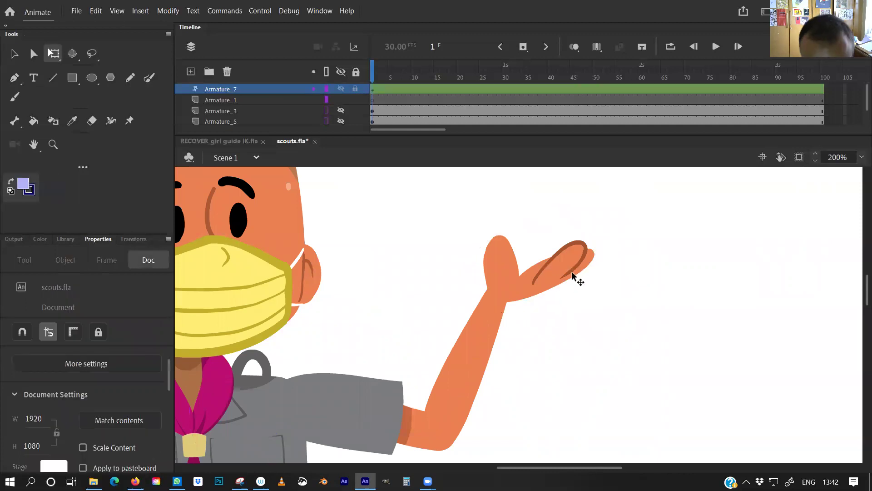
# - Rotate the raised palm with the Selection tool and tilt the head slightly to test their joints
pyautogui.press('v')
pyautogui.moveTo(569, 266); pyautogui.dragTo(557, 296)
pyautogui.press('space')
pyautogui.moveTo(450, 262); pyautogui.dragTo(689, 220)
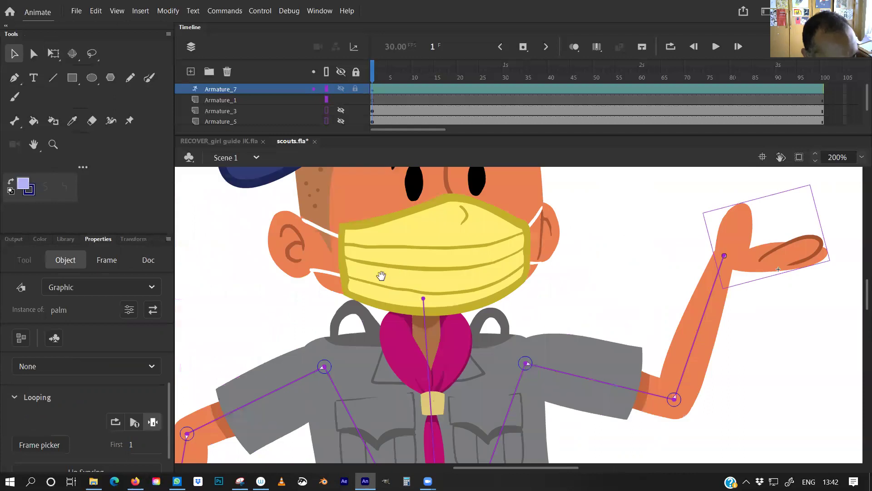
pyautogui.hotkey('ctrl', '-')
pyautogui.moveTo(438, 228); pyautogui.dragTo(426, 226)
# - Move the lowered arm and hand into several poses to test the elbow and wrist, and clear the selection
pyautogui.press('space')
pyautogui.moveTo(360, 296); pyautogui.dragTo(362, 237)
pyautogui.moveTo(438, 338); pyautogui.dragTo(417, 343)
pyautogui.moveTo(374, 304); pyautogui.dragTo(353, 344)
pyautogui.click(362, 271)
pyautogui.click(401, 298)
pyautogui.click(358, 275)
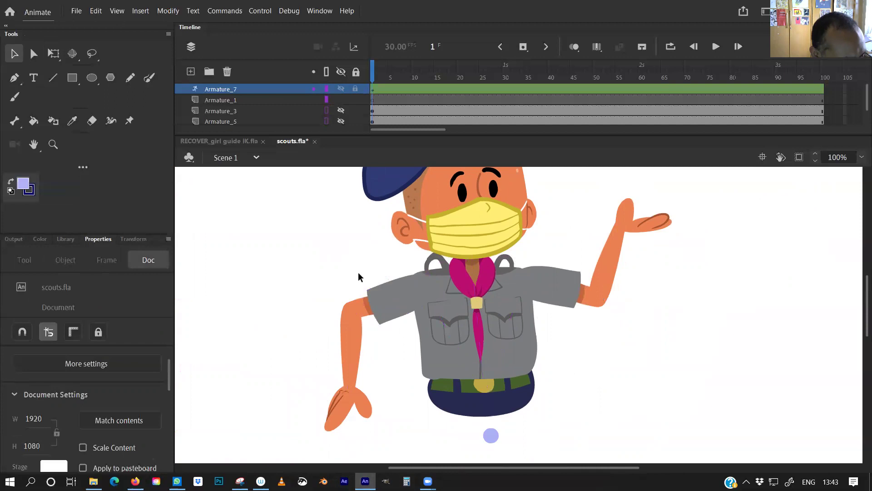
# - Constrain the joint rotation of the lowered arm's elbow-to-wrist bone, and swing the forearm to test the limits
pyautogui.moveTo(357, 341); pyautogui.dragTo(349, 318)
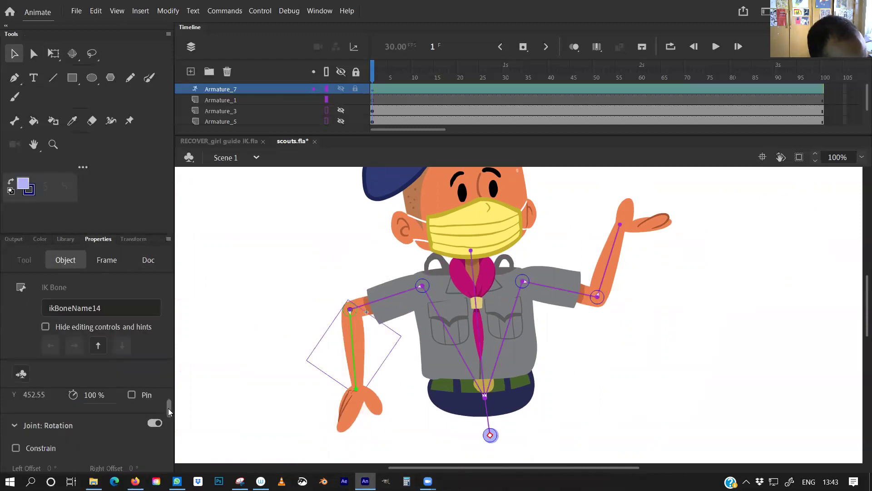
pyautogui.moveTo(169, 408); pyautogui.dragTo(169, 413)
pyautogui.click(16, 412)
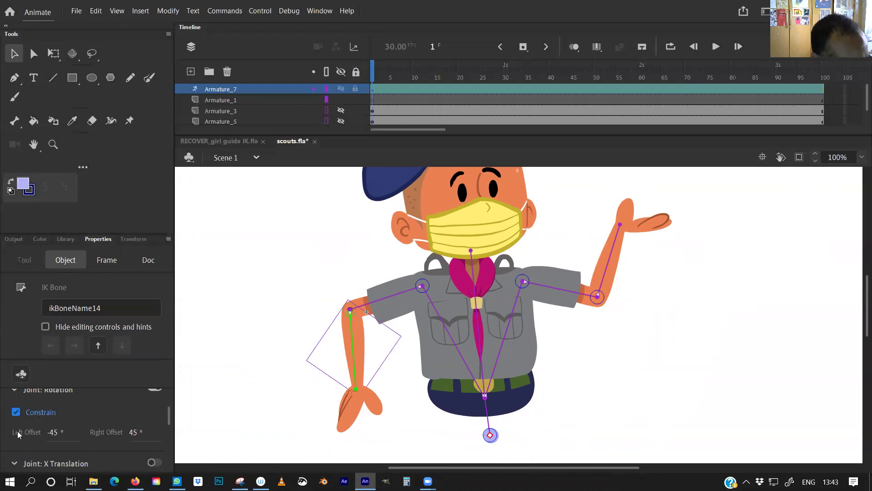
pyautogui.moveTo(354, 353); pyautogui.dragTo(258, 347)
pyautogui.moveTo(306, 331); pyautogui.dragTo(348, 336)
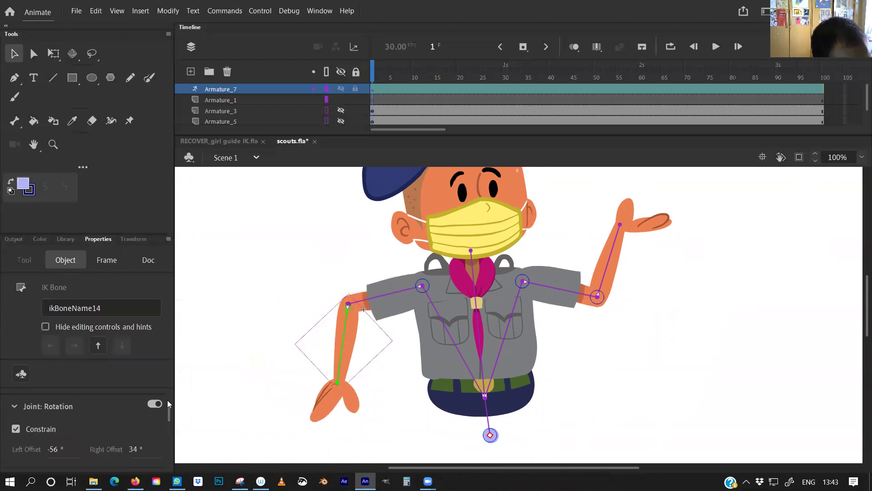
# - Set the constrained elbow's rotation limits to a left offset of -44° and a right offset of 63°
pyautogui.scroll(-1, 167, 399)
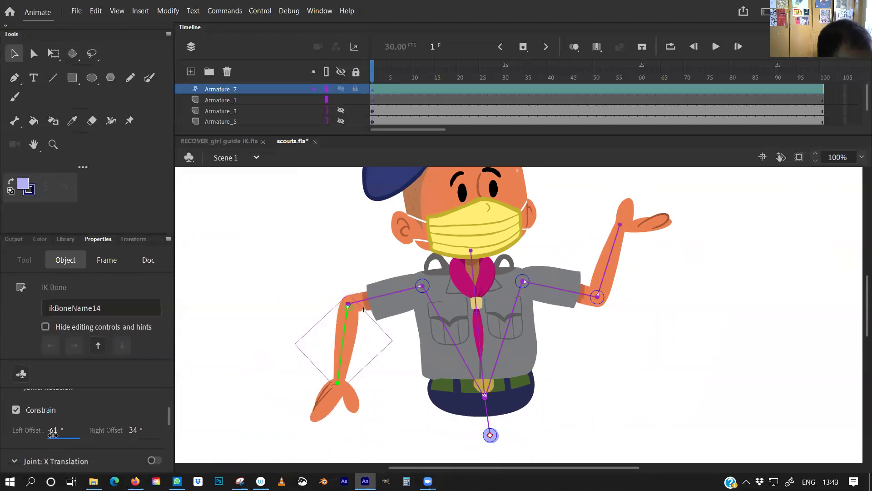
pyautogui.moveTo(49, 431)
pyautogui.mouseDown()
pyautogui.moveTo(40, 431)
pyautogui.moveTo(66, 434)
pyautogui.mouseUp()
pyautogui.moveTo(130, 429); pyautogui.dragTo(118, 432)
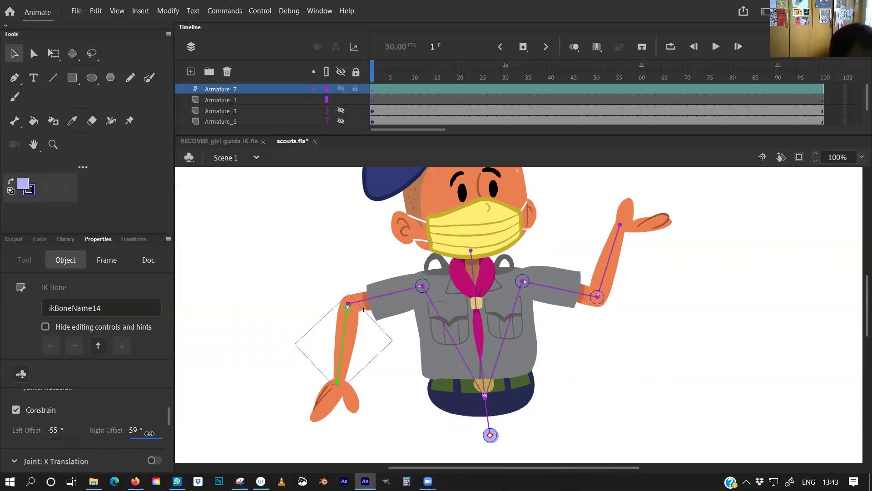
pyautogui.moveTo(56, 432); pyautogui.dragTo(63, 433)
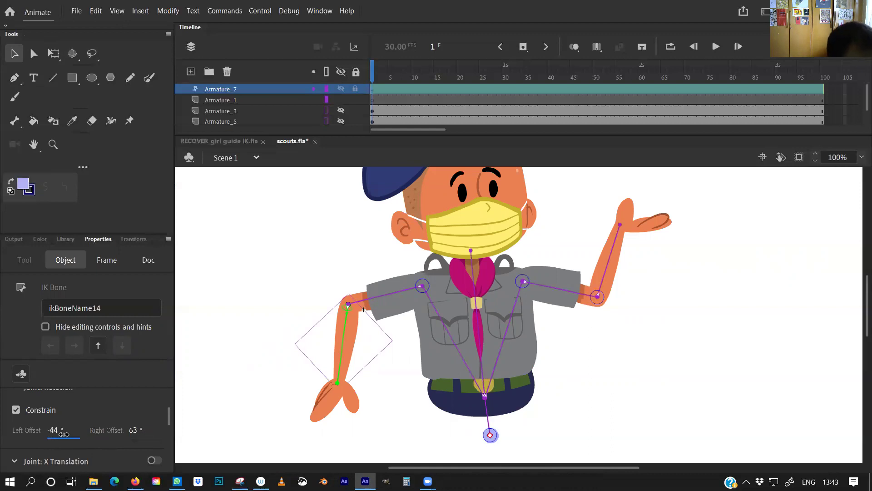
# - Swing the constrained arm to test its rotation limits, and bring the raised forearm and hand down on the other side
pyautogui.moveTo(348, 349); pyautogui.dragTo(235, 331)
pyautogui.moveTo(287, 310); pyautogui.dragTo(245, 236)
pyautogui.moveTo(400, 304); pyautogui.dragTo(350, 359)
pyautogui.moveTo(563, 293); pyautogui.dragTo(498, 369)
pyautogui.moveTo(536, 324); pyautogui.dragTo(627, 368)
pyautogui.moveTo(659, 326); pyautogui.dragTo(592, 405)
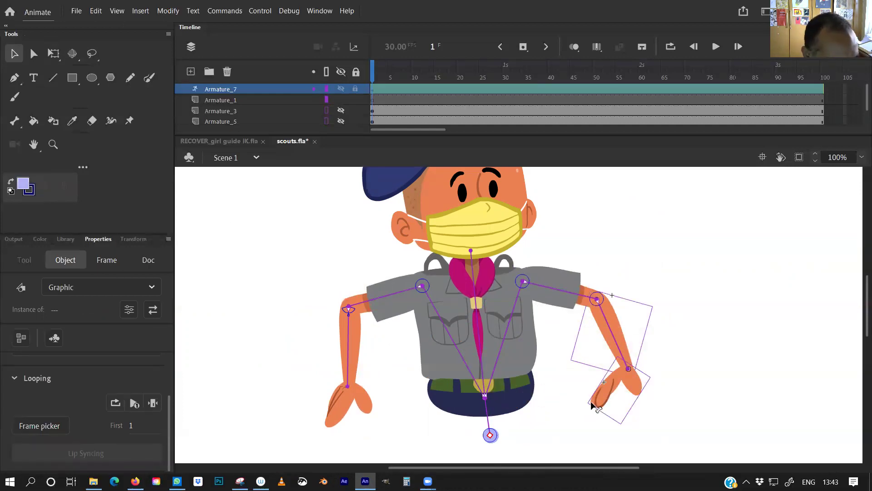
# - Pose the arm without the elbow constraint so its upper arm slopes downward and its forearm hangs beside the torso
pyautogui.click(612, 253)
pyautogui.click(563, 284)
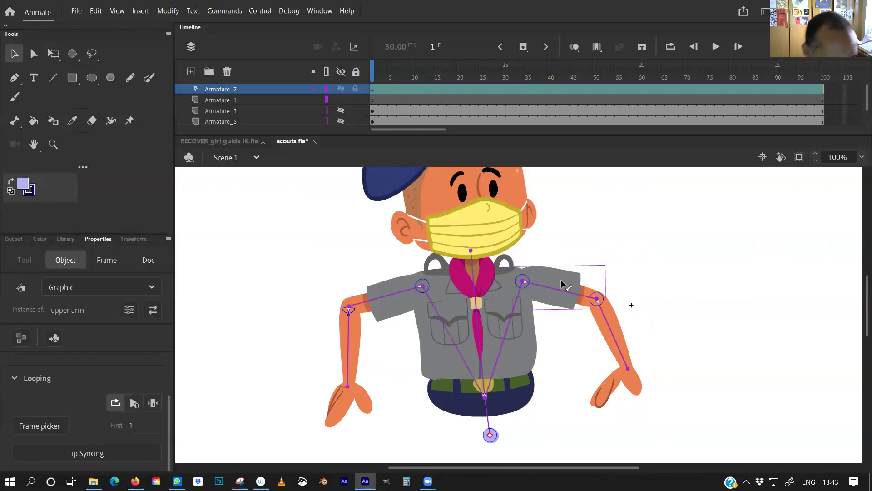
pyautogui.moveTo(561, 282); pyautogui.dragTo(601, 335)
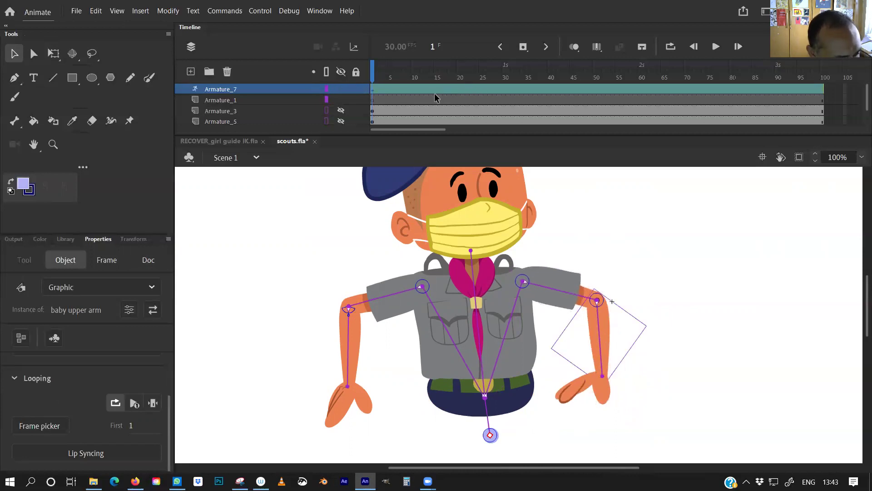
pyautogui.moveTo(597, 335); pyautogui.dragTo(601, 371)
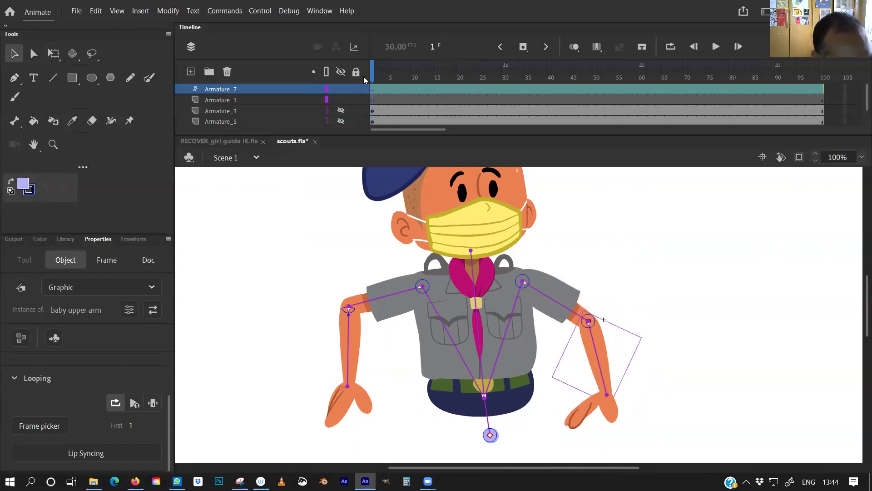
# - Pose the unconstrained arm with its upper arm sloping gently down and its forearm and hand raised
pyautogui.moveTo(591, 418); pyautogui.dragTo(627, 311)
pyautogui.moveTo(554, 299); pyautogui.dragTo(572, 274)
pyautogui.moveTo(613, 264); pyautogui.dragTo(612, 289)
pyautogui.moveTo(290, 364); pyautogui.dragTo(275, 392)
pyautogui.moveTo(283, 305); pyautogui.dragTo(271, 341)
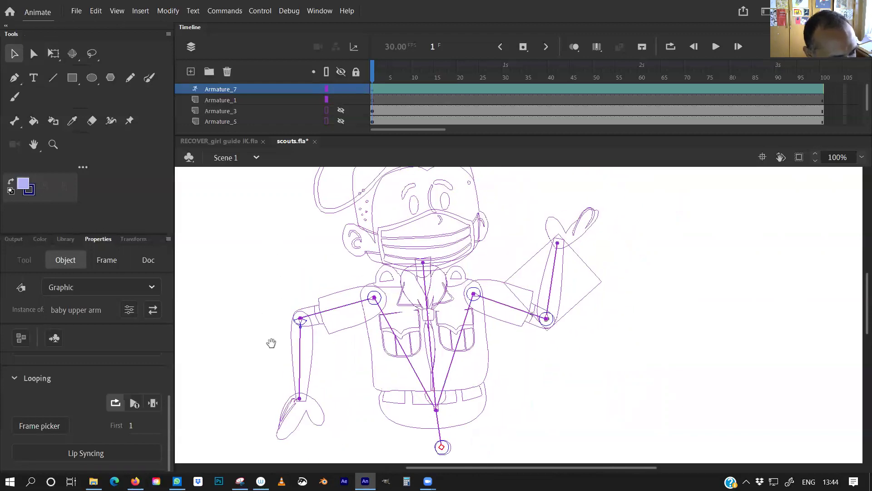
# - Test the head's movement on the armature, and swing the constrained arm's forearm and hand inward toward the torso
pyautogui.click(375, 210)
pyautogui.moveTo(375, 210); pyautogui.dragTo(378, 211)
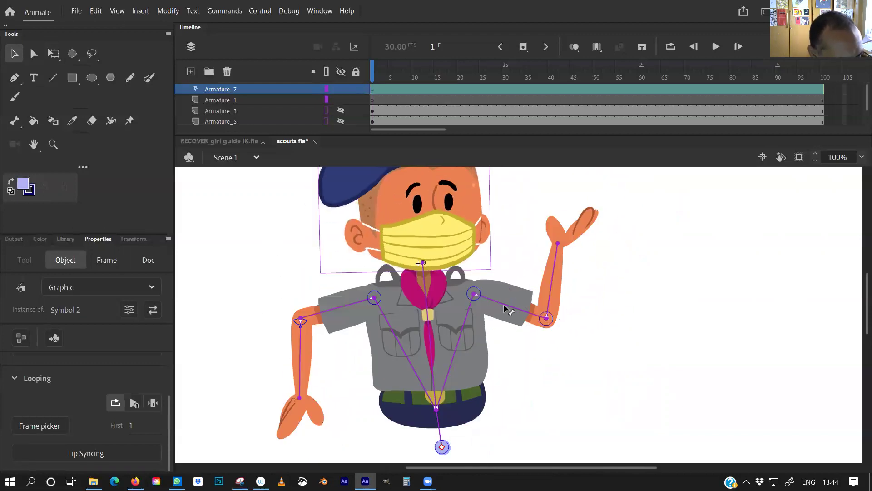
pyautogui.click(553, 303)
pyautogui.moveTo(299, 378); pyautogui.dragTo(324, 390)
pyautogui.click(410, 233)
pyautogui.moveTo(411, 233); pyautogui.dragTo(408, 205)
# - Swing the raised forearm further outward and lift the constrained arm's elbow slightly, with its forearm hanging down
pyautogui.scroll(3, 393, 236)
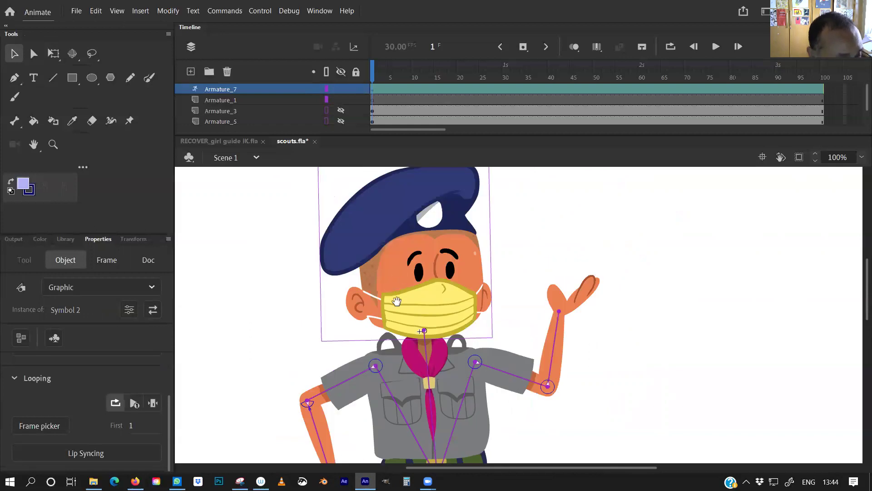
pyautogui.scroll(3, 396, 301)
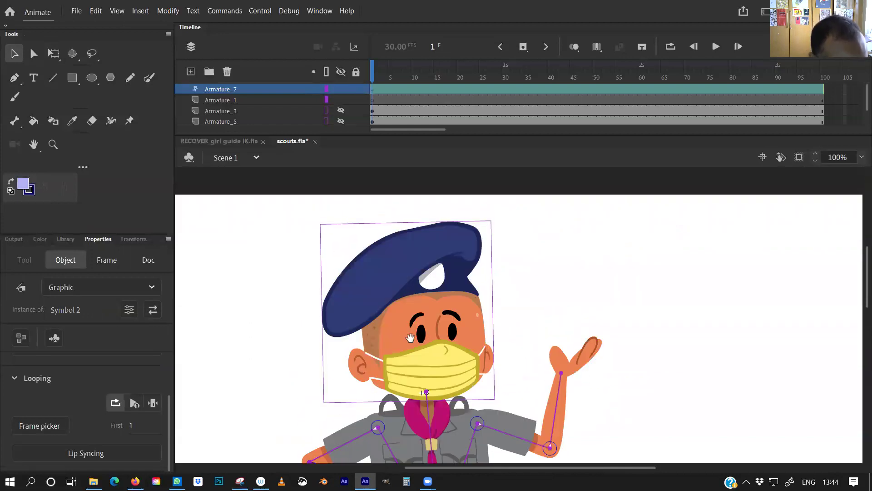
pyautogui.scroll(-4, 410, 338)
pyautogui.click(420, 330)
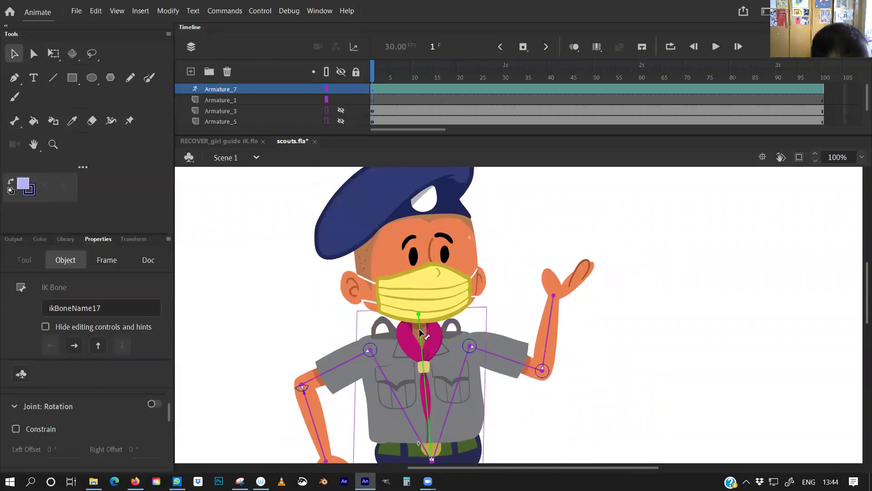
pyautogui.scroll(2, 408, 202)
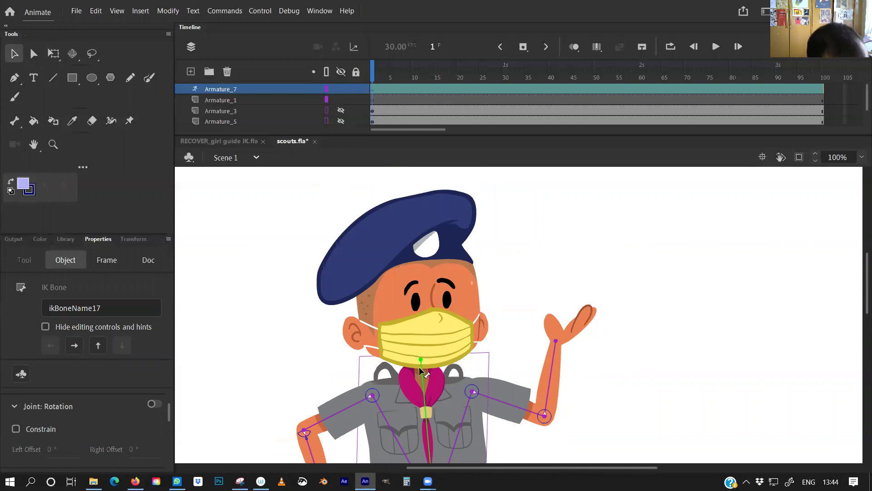
pyautogui.scroll(-4, 406, 233)
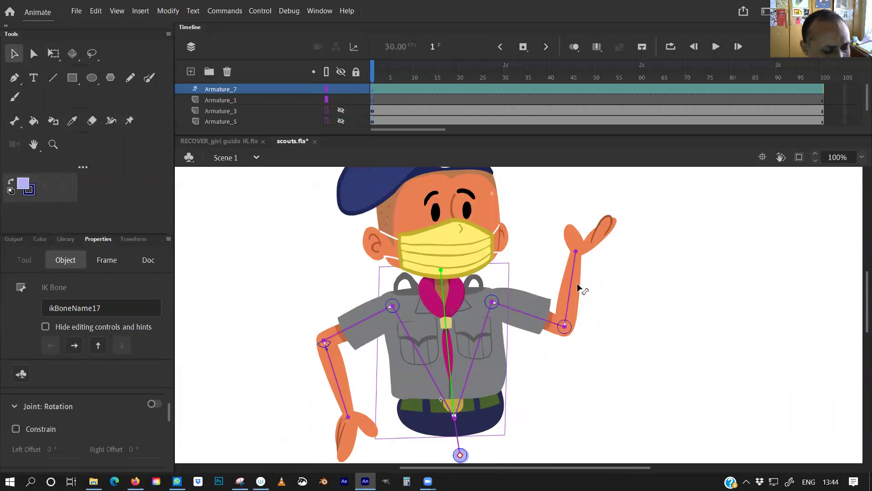
pyautogui.moveTo(579, 288); pyautogui.dragTo(581, 285)
pyautogui.scroll(-2, 581, 286)
pyautogui.moveTo(340, 322); pyautogui.dragTo(331, 302)
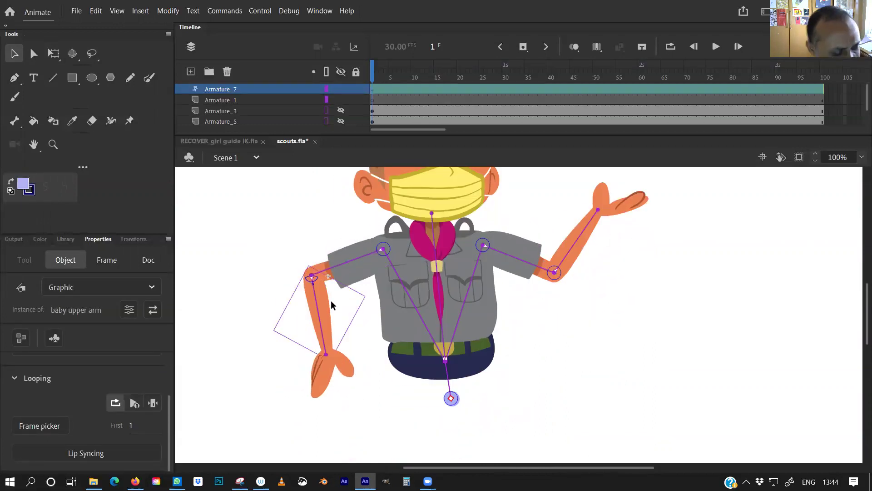
# - Show the hidden leg layers Armature_3 and Armature_5
pyautogui.click(340, 111)
pyautogui.click(340, 121)
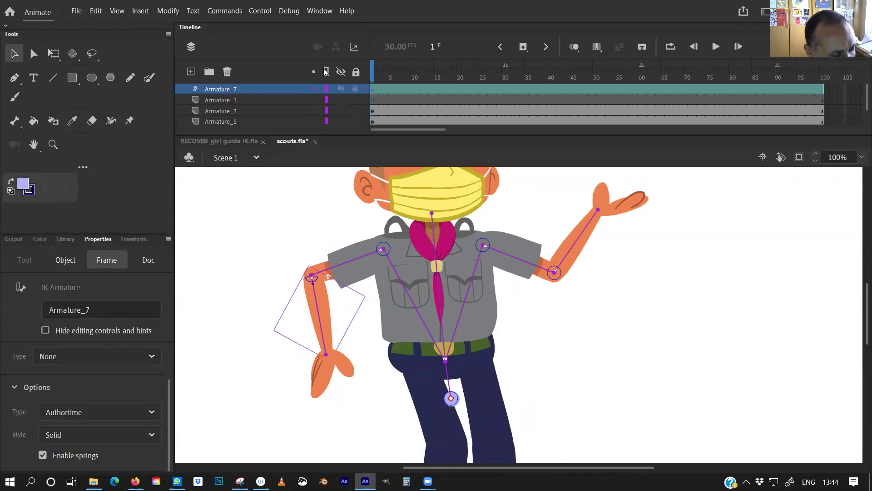
pyautogui.moveTo(288, 397); pyautogui.dragTo(271, 273)
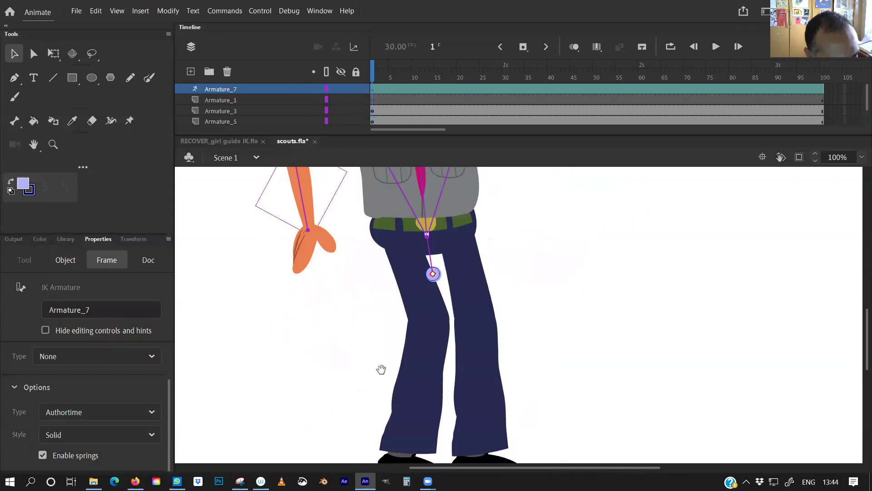
pyautogui.moveTo(381, 369); pyautogui.dragTo(381, 341)
# - Display the Armature_3 leg layer and the Armature_7 body layer as outlines, and lock Armature_7
pyautogui.click(411, 375)
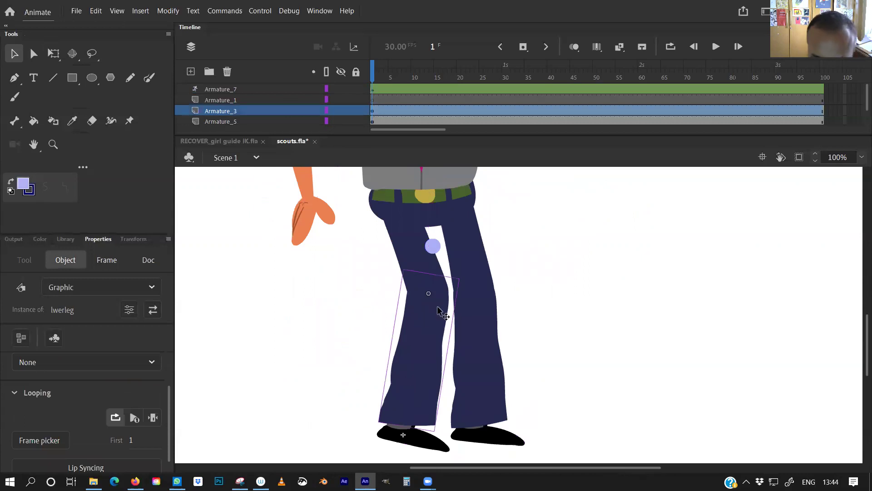
pyautogui.press('q')
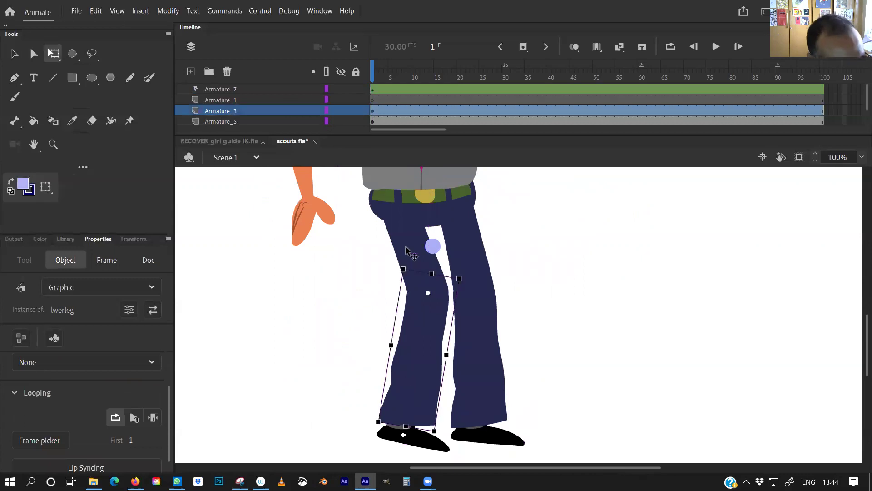
pyautogui.click(329, 112)
pyautogui.scroll(2, 361, 261)
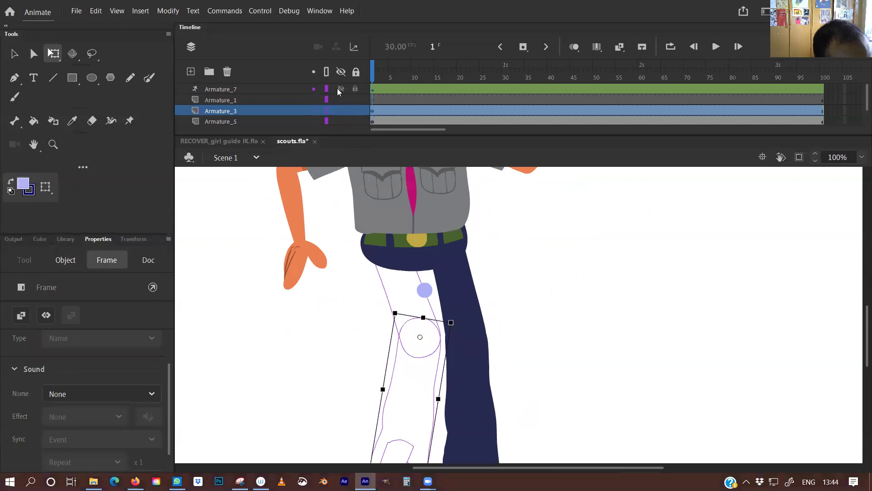
pyautogui.moveTo(359, 295); pyautogui.dragTo(351, 321)
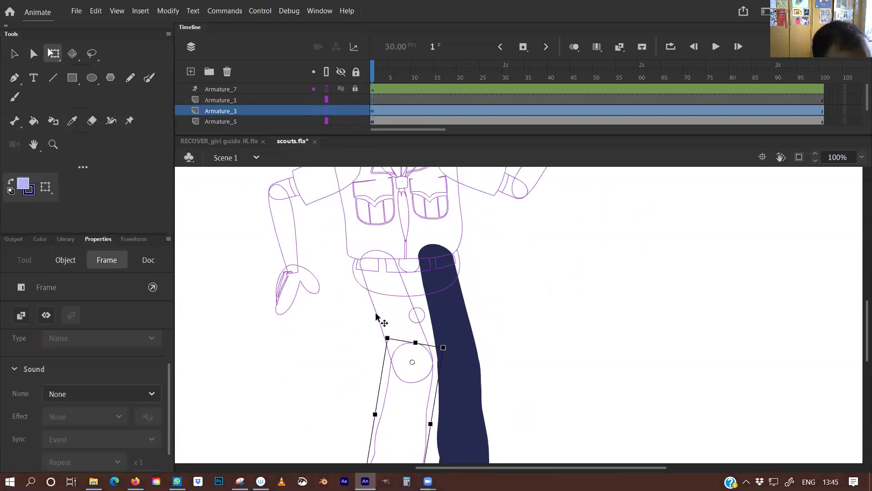
# - Select the thigh, lower leg and foot on Armature_3 and move the whole leg slightly down from the hips
pyautogui.click(380, 318)
pyautogui.click(380, 319)
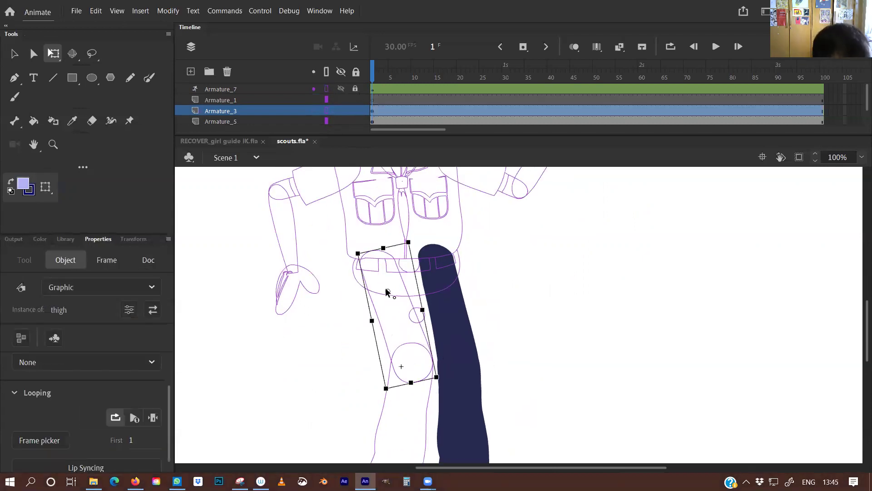
pyautogui.moveTo(364, 358); pyautogui.dragTo(394, 443)
pyautogui.moveTo(383, 300); pyautogui.dragTo(381, 306)
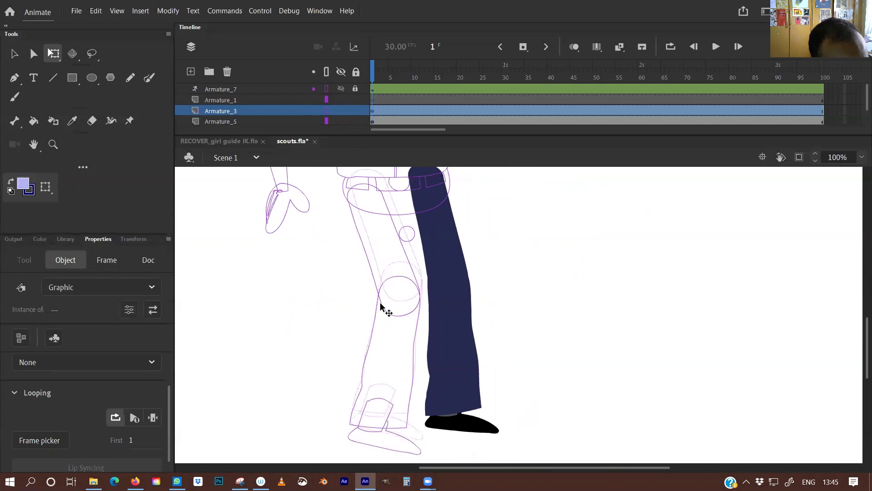
# - Set the transformation points of the thigh, lower leg and foot at the hip, knee and ankle
pyautogui.click(344, 263)
pyautogui.click(361, 208)
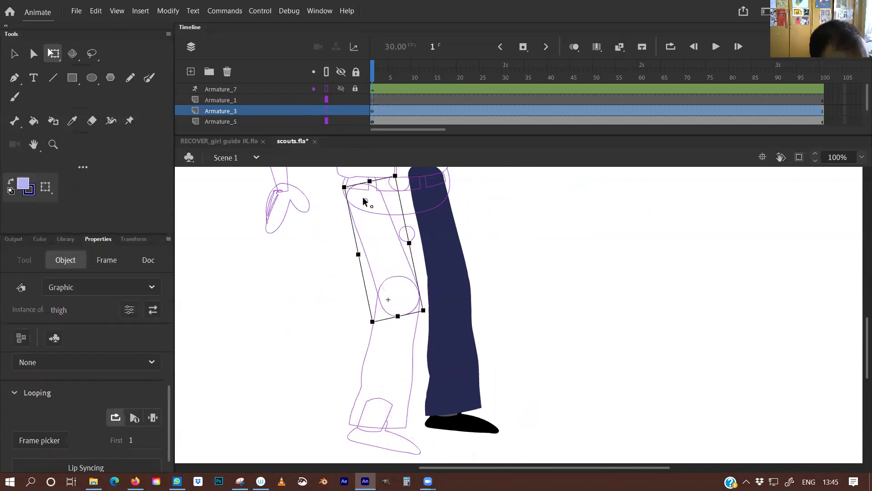
pyautogui.click(373, 339)
pyautogui.click(387, 286)
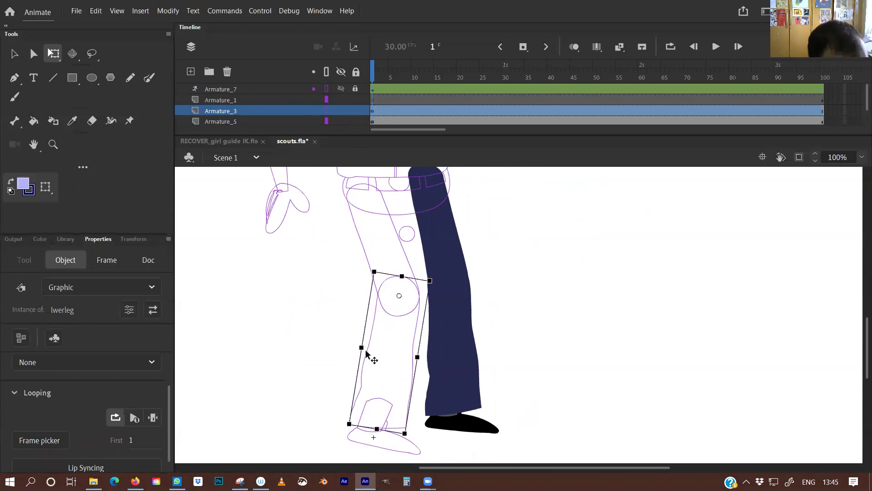
pyautogui.click(366, 262)
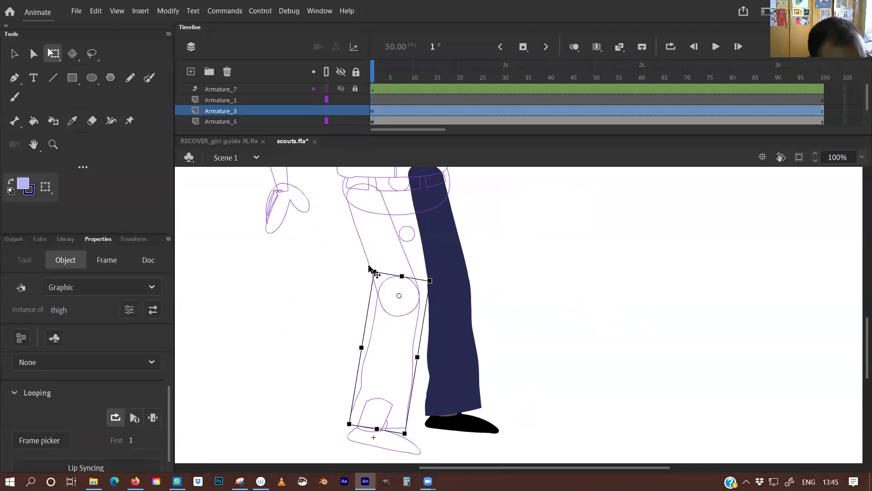
pyautogui.click(351, 445)
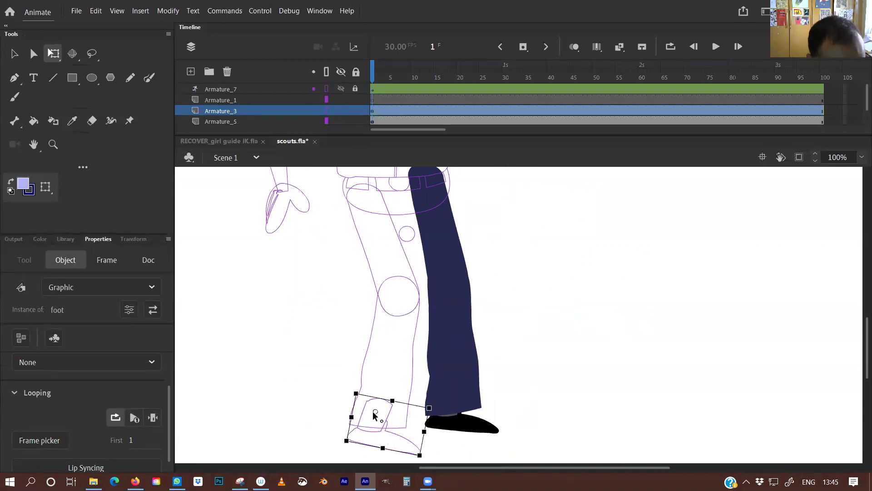
pyautogui.click(366, 253)
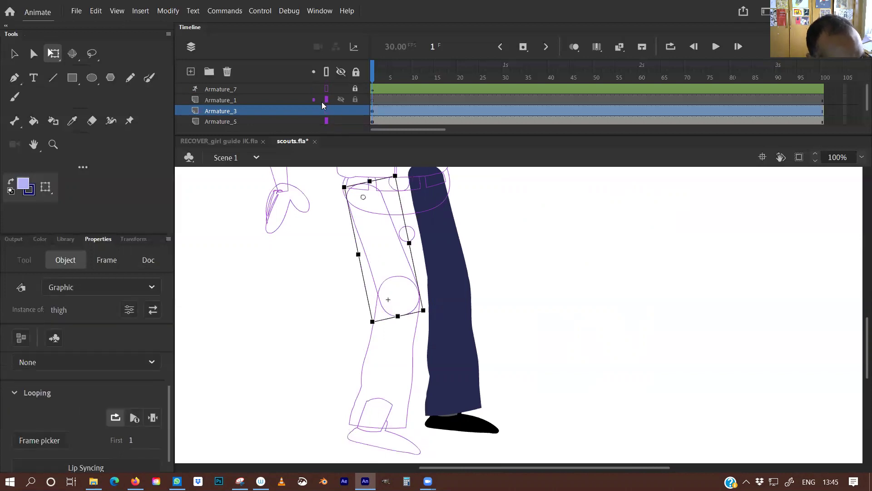
# - Hide the Armature_5 leg layer and display the Armature_3 leg as filled artwork
pyautogui.click(340, 121)
pyautogui.click(340, 110)
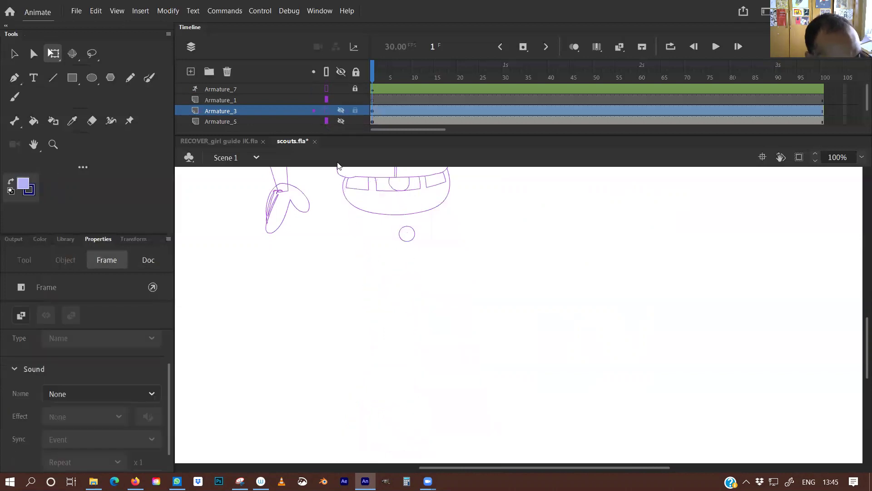
pyautogui.click(341, 110)
pyautogui.click(325, 296)
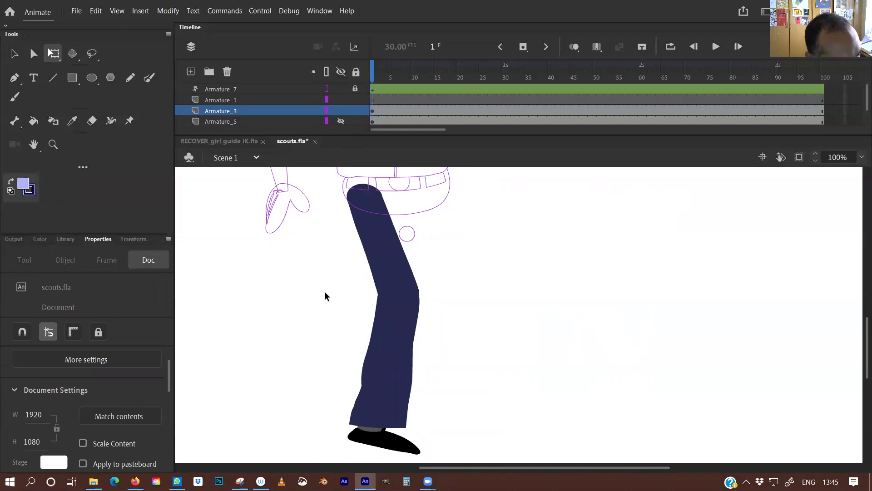
# - Link the thigh, lower leg and foot with bones from hip to knee to ankle, and swing the leg to test it
pyautogui.click(15, 121)
pyautogui.moveTo(364, 195); pyautogui.dragTo(373, 418)
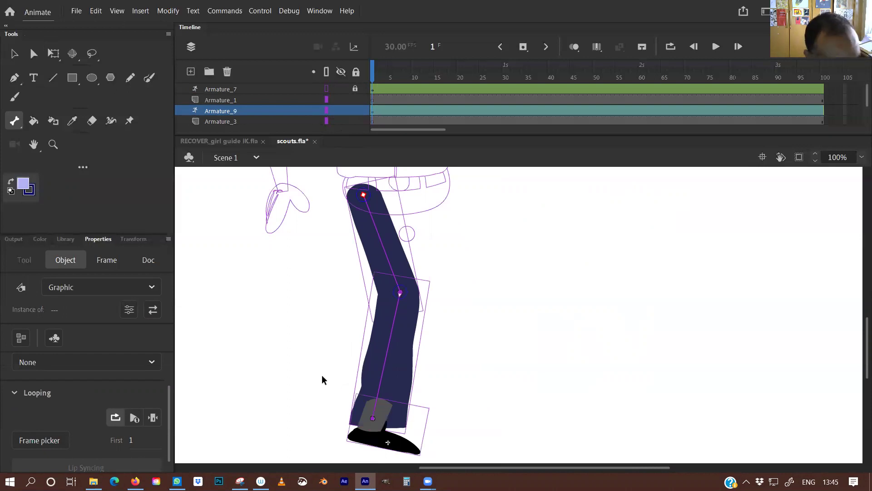
pyautogui.press('v')
pyautogui.click(366, 443)
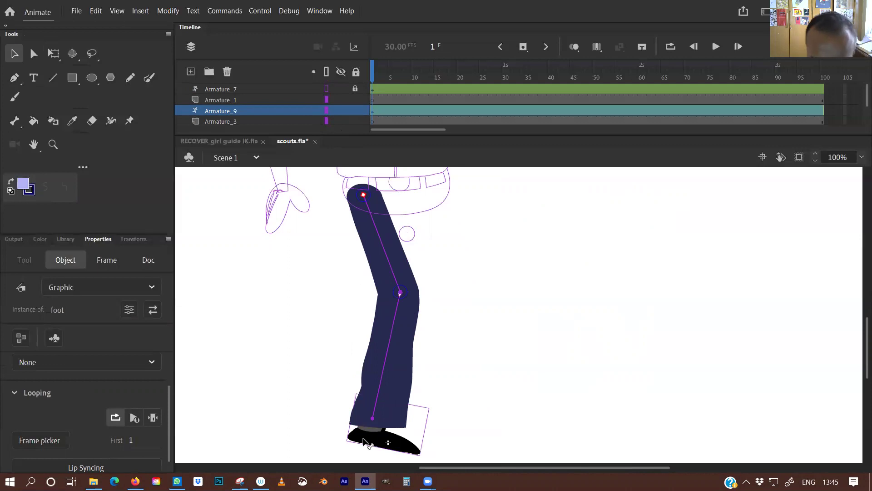
pyautogui.moveTo(380, 256); pyautogui.dragTo(394, 411)
# - Display the Armature_9 leg as outlines and move the lower leg's transformation point to the centre of the knee circle
pyautogui.click(327, 110)
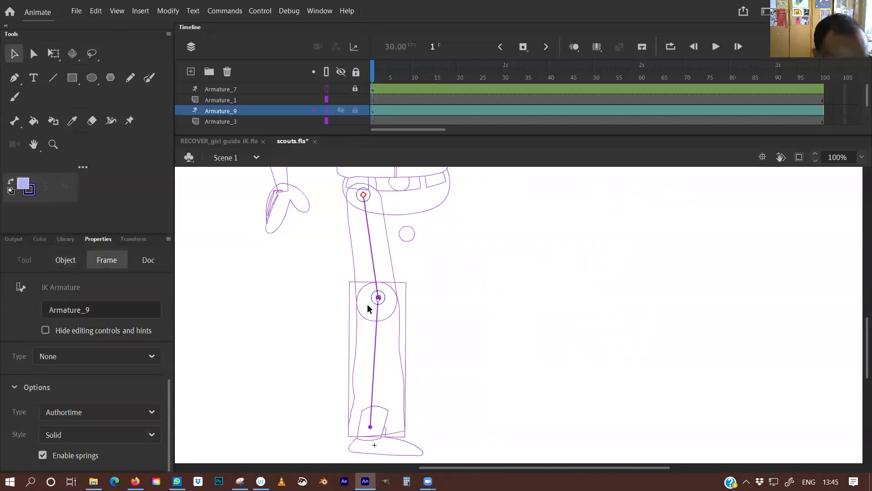
pyautogui.hotkey('ctrl', '=')
pyautogui.moveTo(416, 296); pyautogui.dragTo(287, 408)
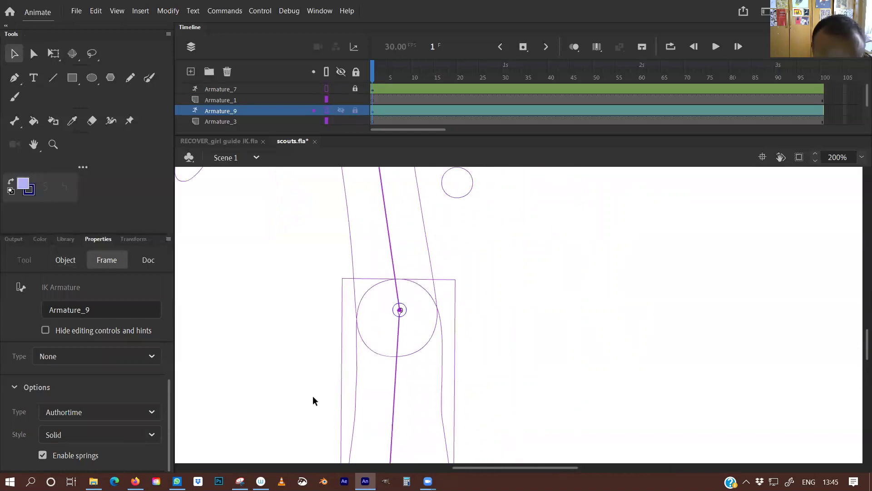
pyautogui.click(356, 364)
pyautogui.click(359, 370)
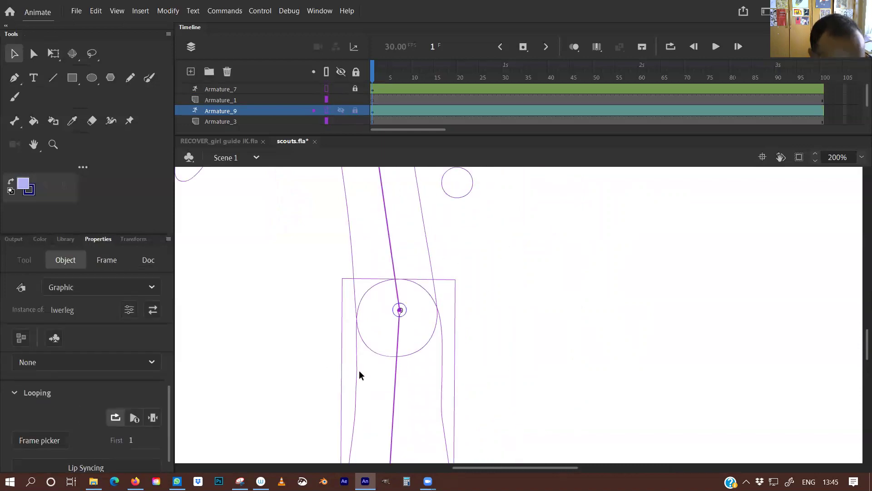
pyautogui.press('q')
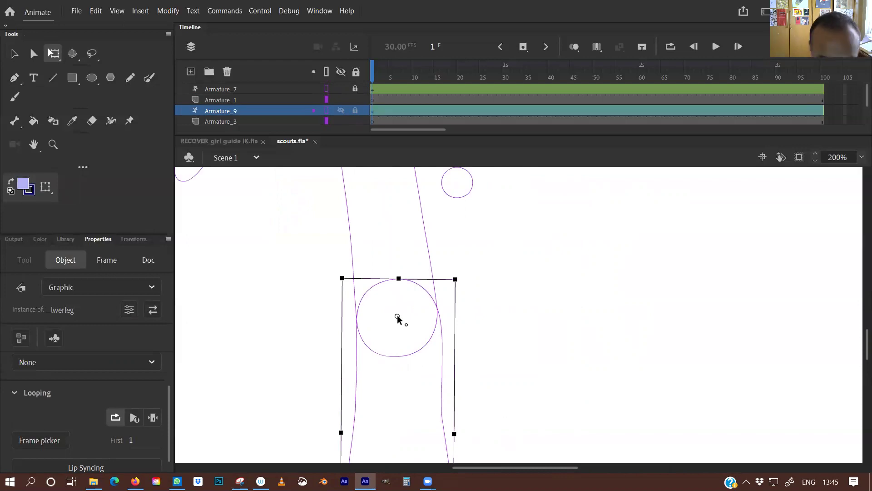
pyautogui.hotkey('ctrl', '-')
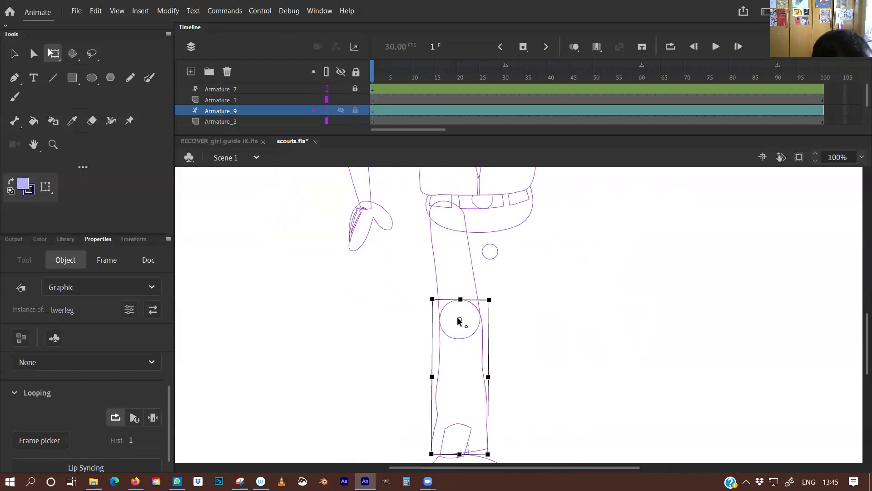
pyautogui.click(117, 10)
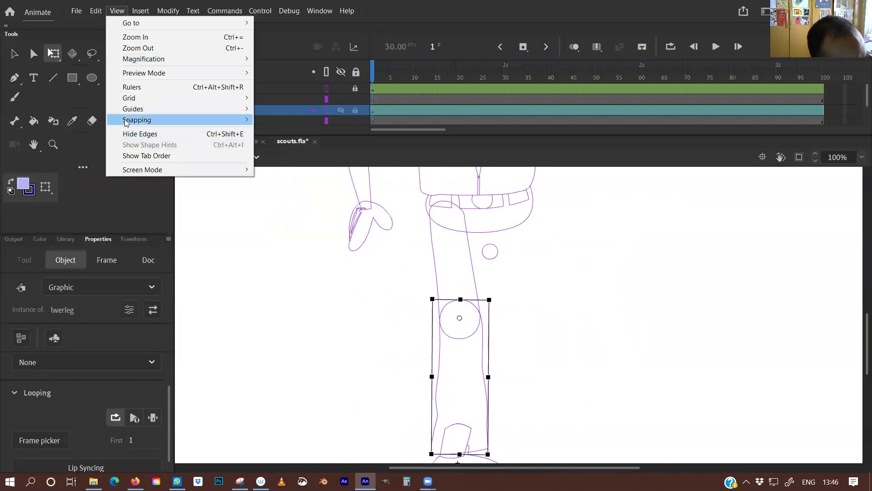
pyautogui.click(372, 324)
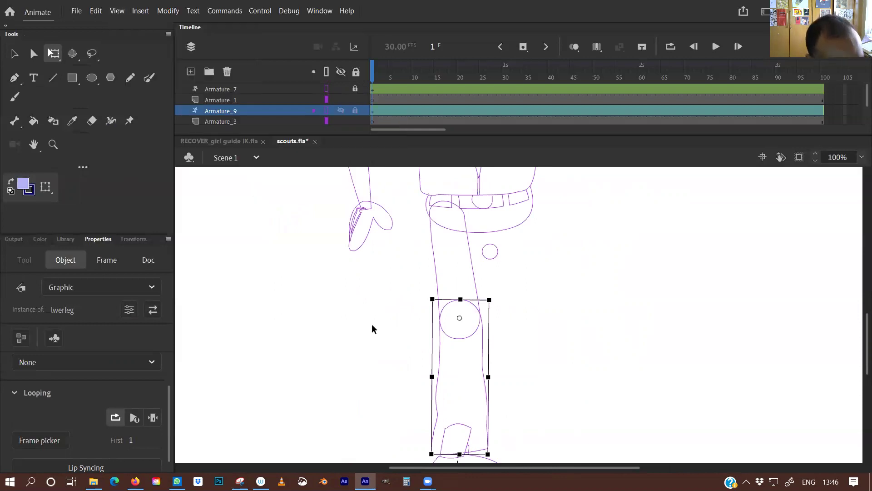
pyautogui.click(372, 325)
pyautogui.click(449, 328)
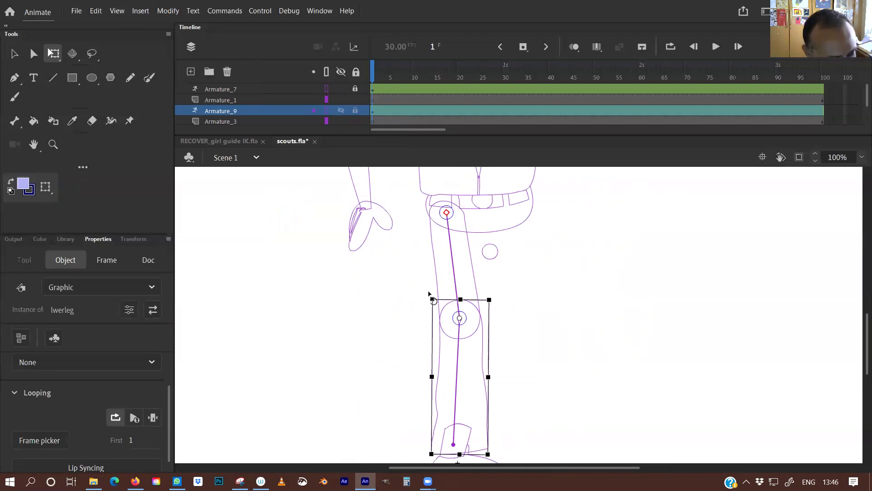
# - Display the Armature_9 leg as filled artwork and swing the thigh and lower leg to test the knee joint
pyautogui.click(327, 111)
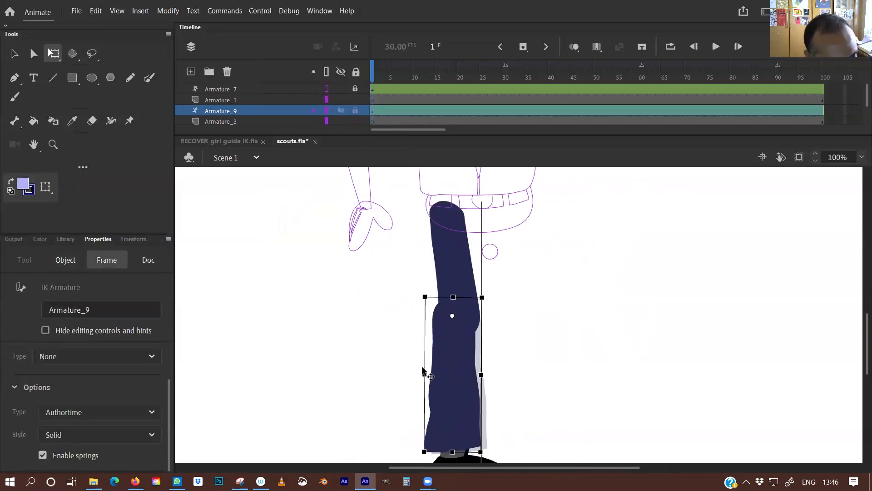
pyautogui.moveTo(423, 370); pyautogui.dragTo(418, 350)
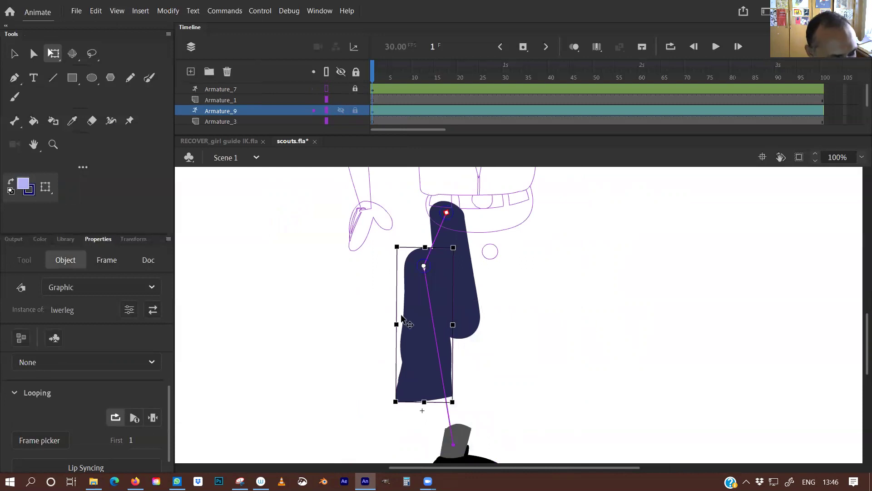
pyautogui.hotkey('ctrl', 'z')
pyautogui.press('v')
pyautogui.moveTo(443, 397)
pyautogui.mouseDown()
pyautogui.moveTo(400, 317)
pyautogui.moveTo(452, 384)
pyautogui.moveTo(443, 408)
pyautogui.moveTo(453, 408)
pyautogui.moveTo(422, 335)
pyautogui.moveTo(414, 344)
pyautogui.moveTo(468, 411)
pyautogui.moveTo(448, 412)
pyautogui.moveTo(439, 395)
pyautogui.mouseUp()
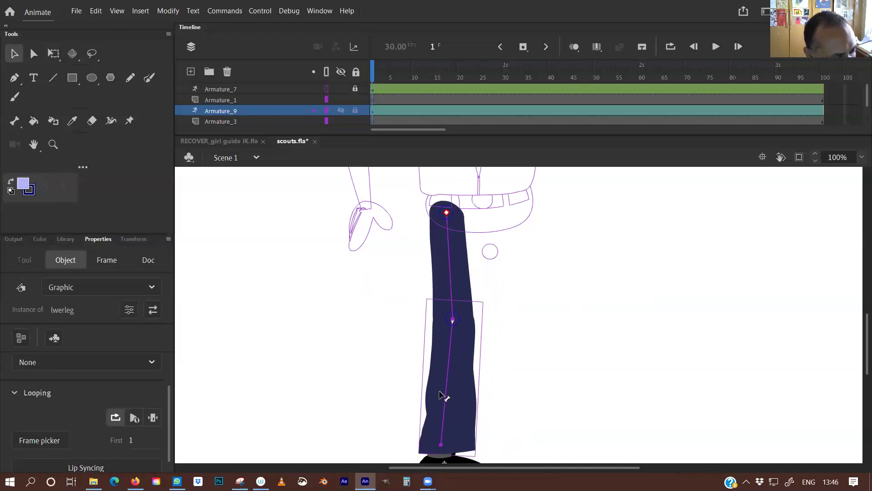
pyautogui.moveTo(444, 361); pyautogui.dragTo(459, 405)
pyautogui.click(455, 305)
pyautogui.moveTo(456, 309); pyautogui.dragTo(450, 362)
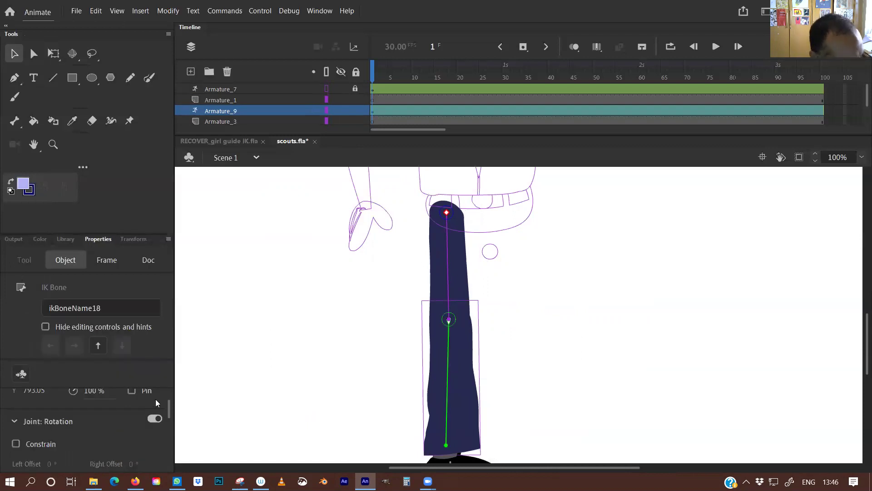
# - Constrain the lower-leg bone's rotation with a left offset of -18°, adjust its right offset, and swing the leg to test the limits
pyautogui.scroll(-3, 170, 415)
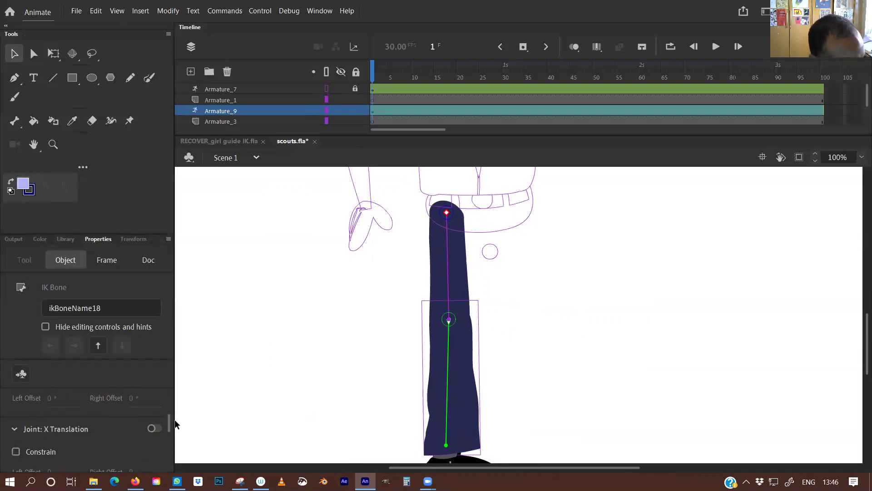
pyautogui.moveTo(169, 422)
pyautogui.mouseDown()
pyautogui.moveTo(169, 409)
pyautogui.moveTo(167, 420)
pyautogui.mouseUp()
pyautogui.click(16, 441)
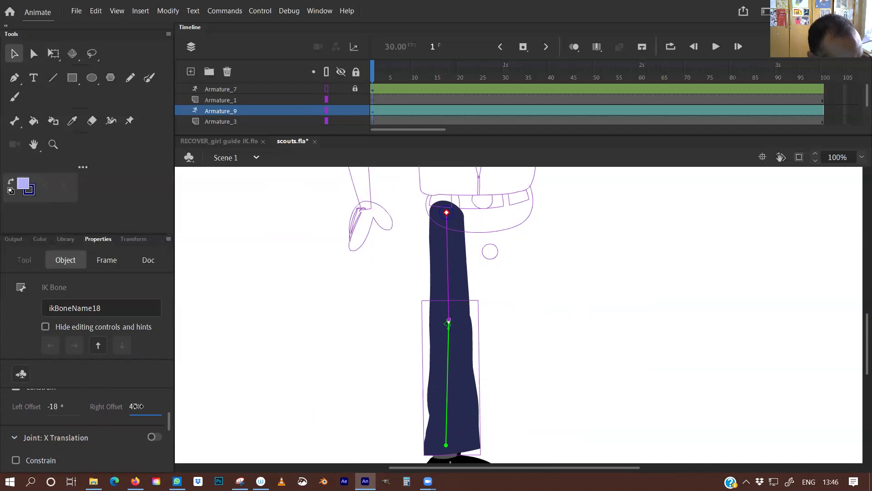
pyautogui.moveTo(155, 402); pyautogui.dragTo(169, 397)
pyautogui.moveTo(454, 392); pyautogui.dragTo(462, 424)
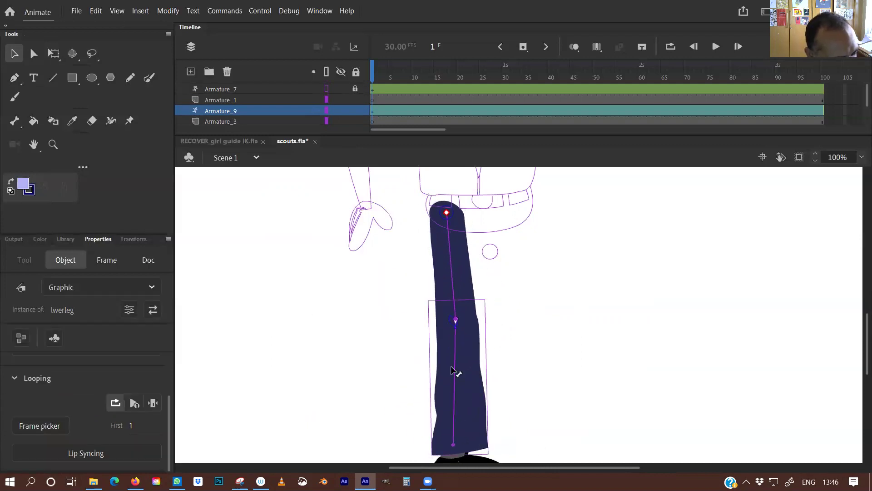
pyautogui.click(459, 375)
pyautogui.moveTo(134, 449); pyautogui.dragTo(145, 451)
pyautogui.moveTo(469, 370); pyautogui.dragTo(445, 398)
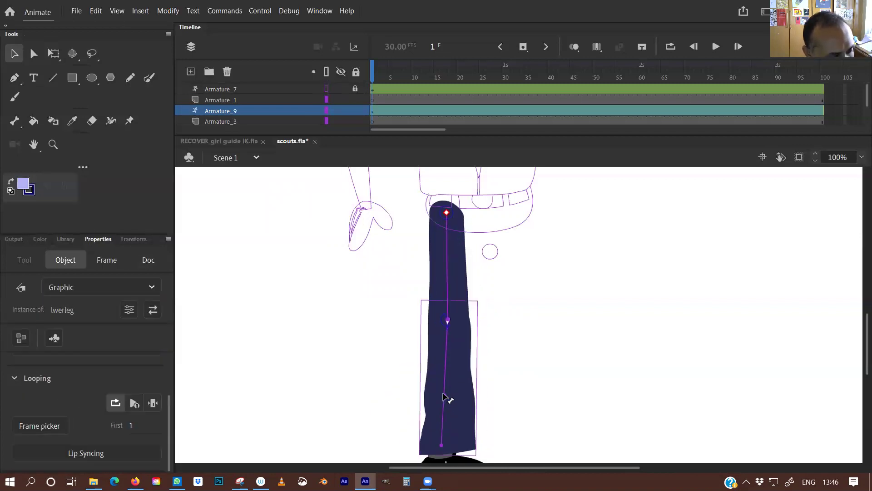
# - Enlarge the layer area, show the hidden Armature_5 leg, and bring both legs into view
pyautogui.moveTo(331, 135); pyautogui.dragTo(327, 169)
pyautogui.click(341, 132)
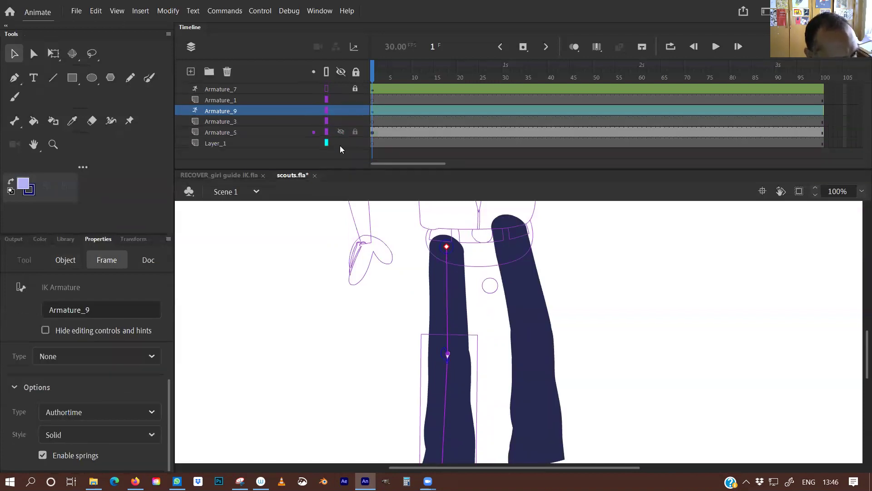
pyautogui.moveTo(368, 320); pyautogui.dragTo(302, 247)
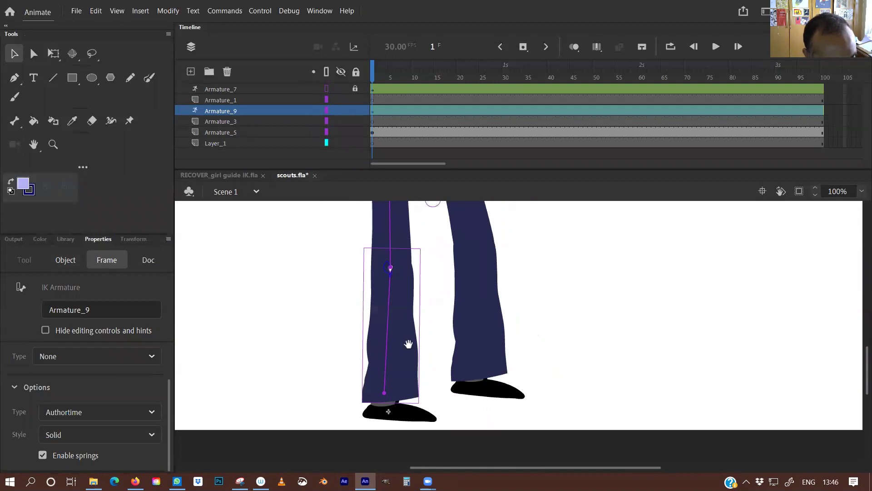
pyautogui.hotkey('ctrl', '-')
pyautogui.moveTo(535, 299); pyautogui.dragTo(491, 381)
pyautogui.moveTo(495, 302)
pyautogui.mouseDown()
pyautogui.moveTo(488, 297)
pyautogui.moveTo(485, 305)
pyautogui.mouseUp()
pyautogui.moveTo(399, 315); pyautogui.dragTo(353, 315)
# - Link the foot, lower leg and thigh of the Armature_5 leg with bones running from the toe to the ankle to the knee
pyautogui.click(488, 336)
pyautogui.click(452, 379)
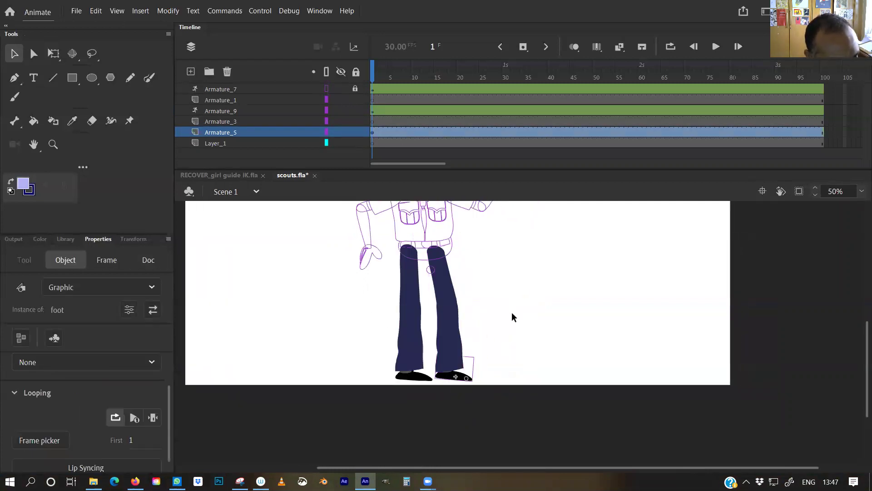
pyautogui.click(21, 122)
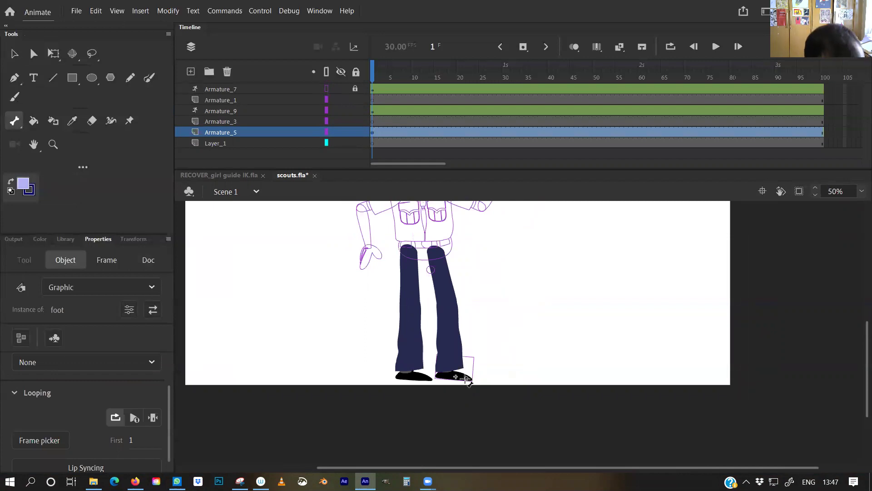
pyautogui.moveTo(462, 377); pyautogui.dragTo(447, 302)
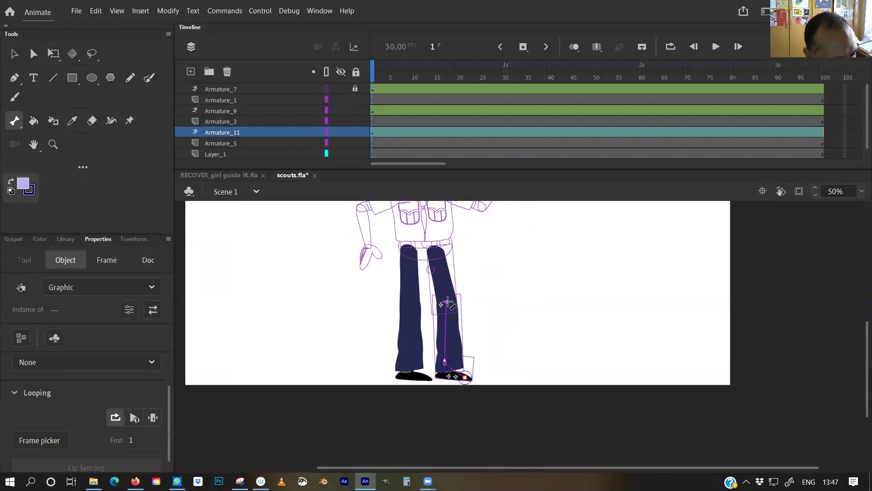
# - Display the Armature_11 leg as outlines and move the thigh's transformation point to the centre of the knee circle
pyautogui.click(327, 133)
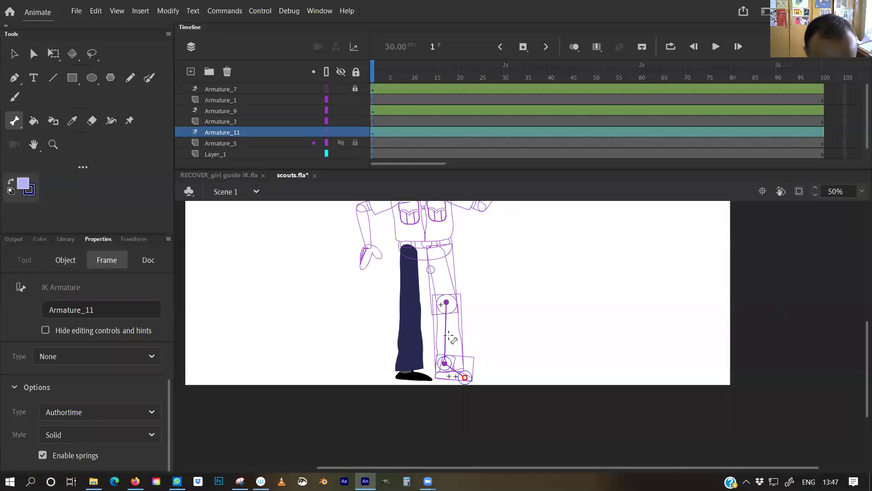
pyautogui.hotkey('ctrl', '=')
pyautogui.hotkey('ctrl', '=')
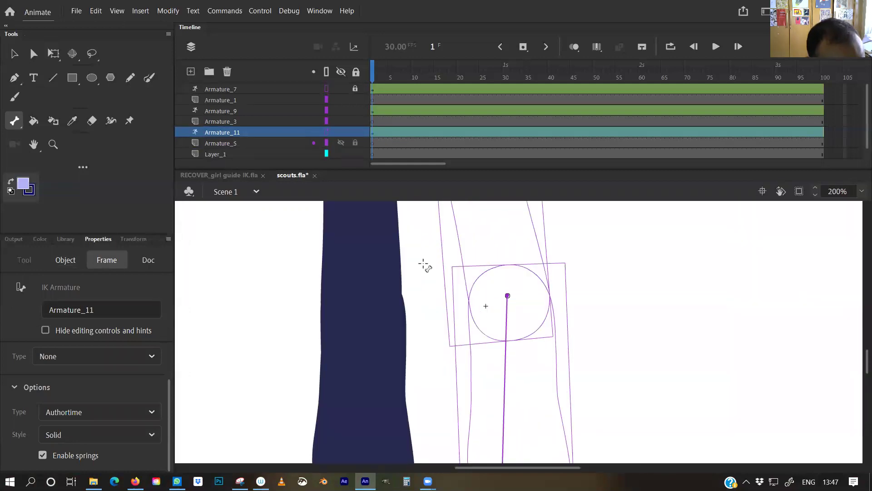
pyautogui.press('v')
pyautogui.click(463, 255)
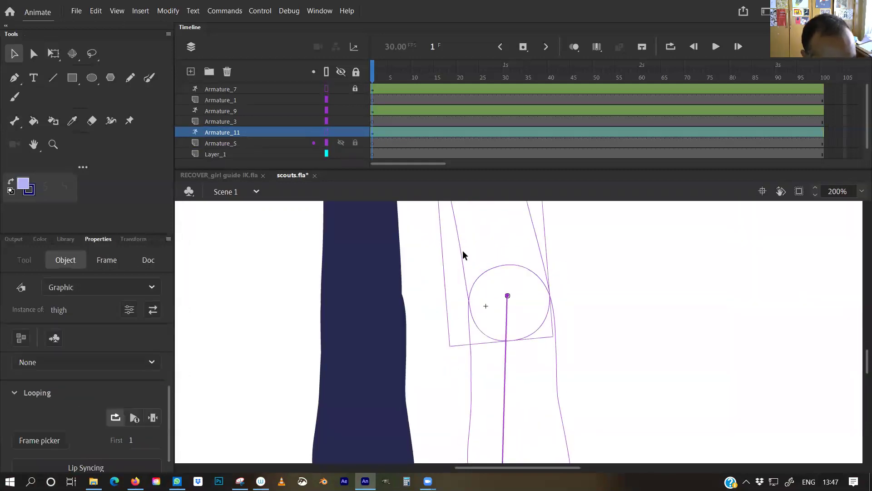
pyautogui.press('q')
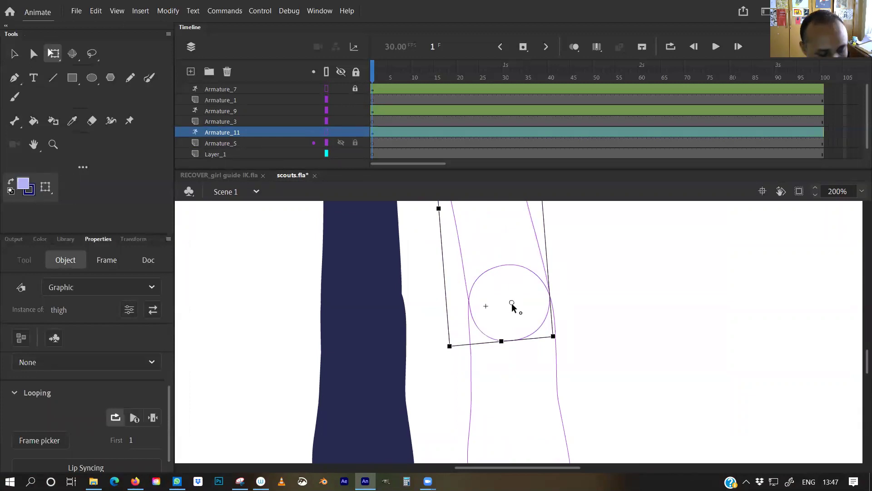
# - Display the Armature_11 leg as filled artwork and move its thigh and foot to test the toe-rooted bones
pyautogui.hotkey('ctrl', '-')
pyautogui.click(326, 132)
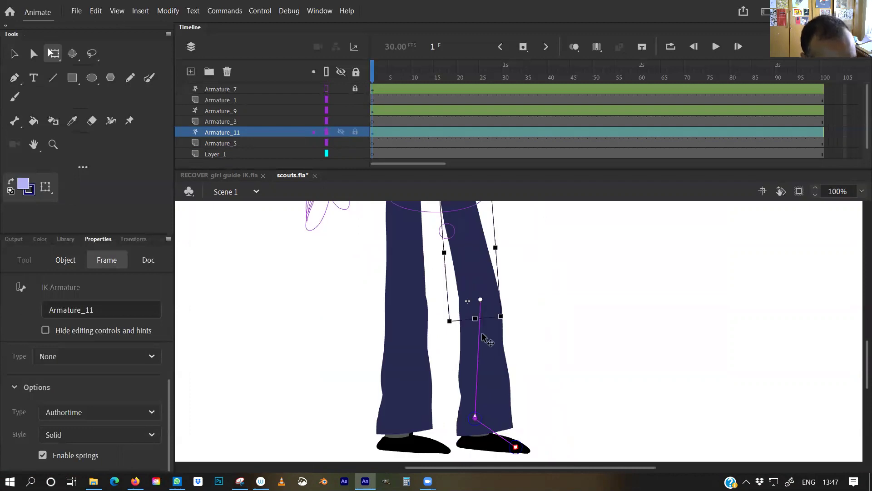
pyautogui.click(519, 376)
pyautogui.hotkey('ctrl', 'z')
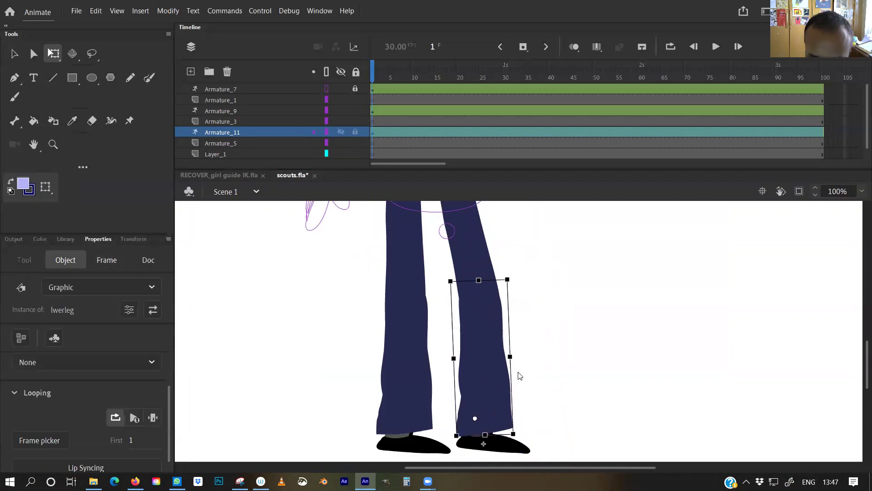
pyautogui.press('v')
pyautogui.moveTo(502, 272); pyautogui.dragTo(486, 240)
pyautogui.moveTo(468, 449); pyautogui.dragTo(487, 383)
pyautogui.moveTo(532, 338); pyautogui.dragTo(528, 372)
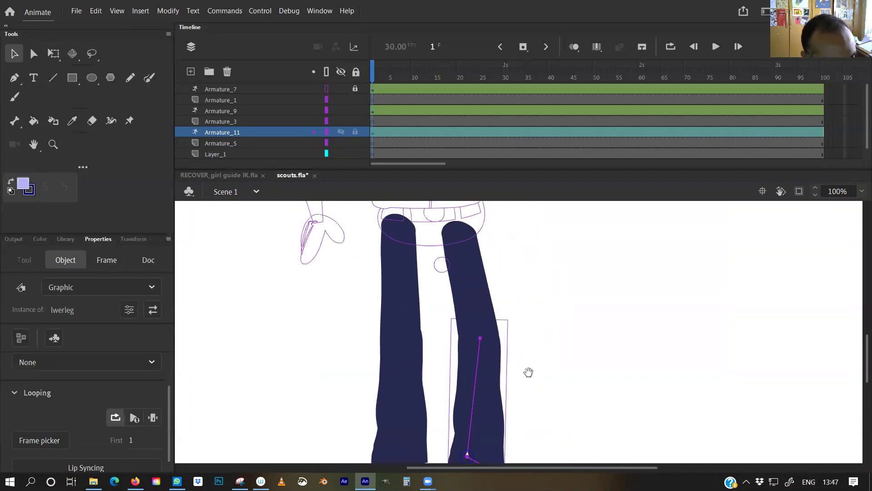
pyautogui.moveTo(464, 353); pyautogui.dragTo(460, 235)
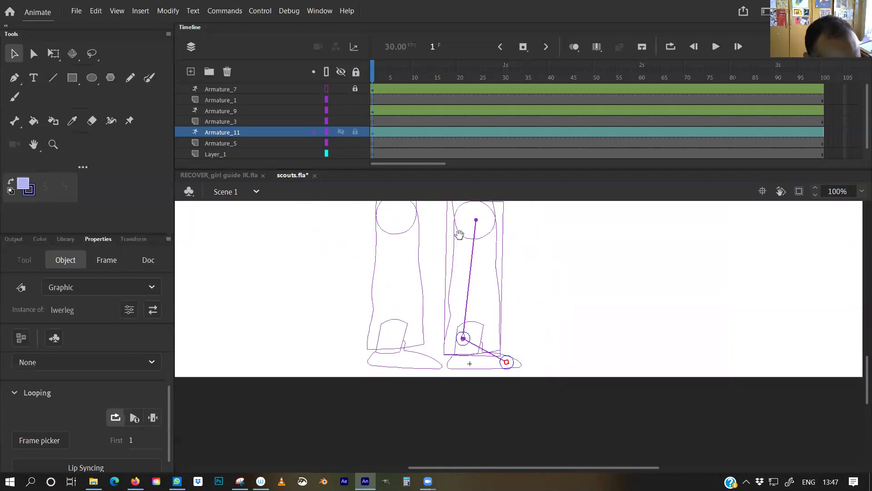
# - Constrain the rotation of the Armature_11 foot bone with a left offset of -12° and adjust its right offset
pyautogui.click(505, 362)
pyautogui.scroll(-3, 171, 421)
pyautogui.scroll(3, 173, 430)
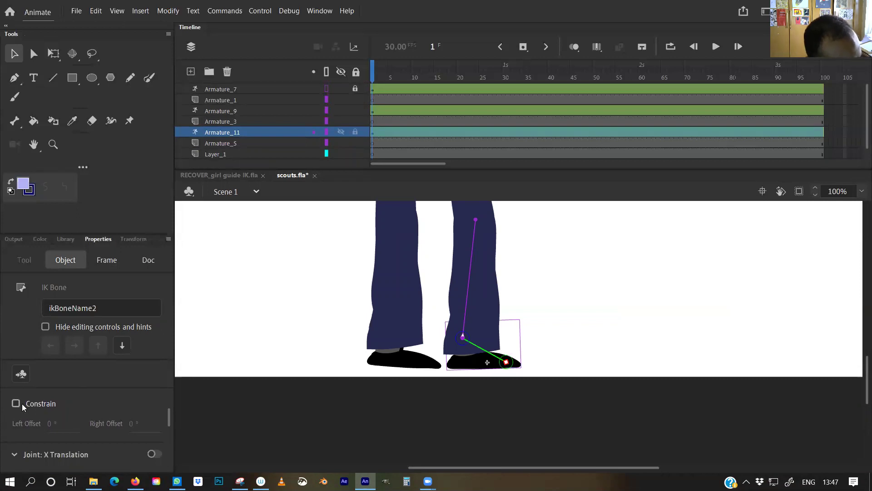
pyautogui.click(25, 404)
pyautogui.moveTo(53, 430); pyautogui.dragTo(56, 427)
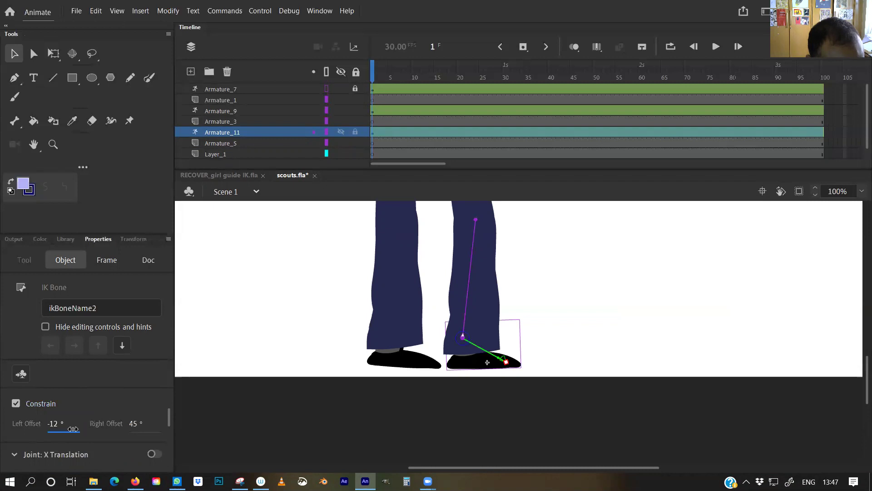
pyautogui.moveTo(135, 424); pyautogui.dragTo(195, 428)
# - Swing the lower leg and thigh of Armature_11 to test the foot constraint and pose the leg under the hips
pyautogui.moveTo(454, 300); pyautogui.dragTo(446, 352)
pyautogui.keyDown('shift'); pyautogui.click(461, 316); pyautogui.keyUp('shift')
pyautogui.moveTo(461, 317); pyautogui.dragTo(453, 378)
pyautogui.moveTo(487, 307); pyautogui.dragTo(504, 316)
pyautogui.moveTo(509, 210); pyautogui.dragTo(501, 209)
pyautogui.moveTo(447, 409); pyautogui.dragTo(477, 346)
pyautogui.moveTo(478, 238); pyautogui.dragTo(459, 286)
pyautogui.hotkey('ctrl', '-')
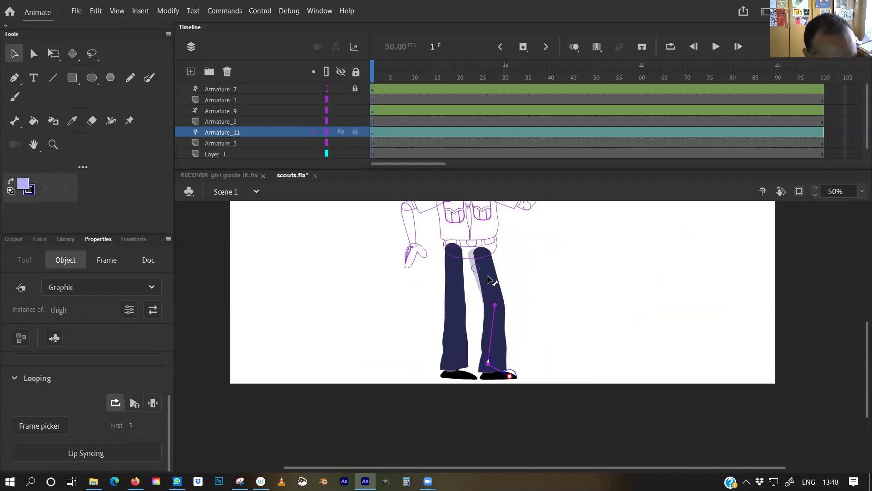
pyautogui.click(498, 347)
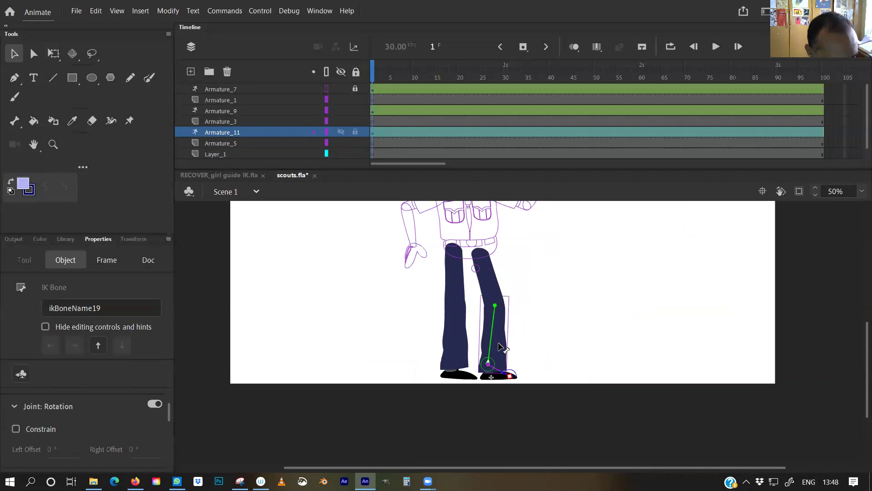
pyautogui.click(364, 269)
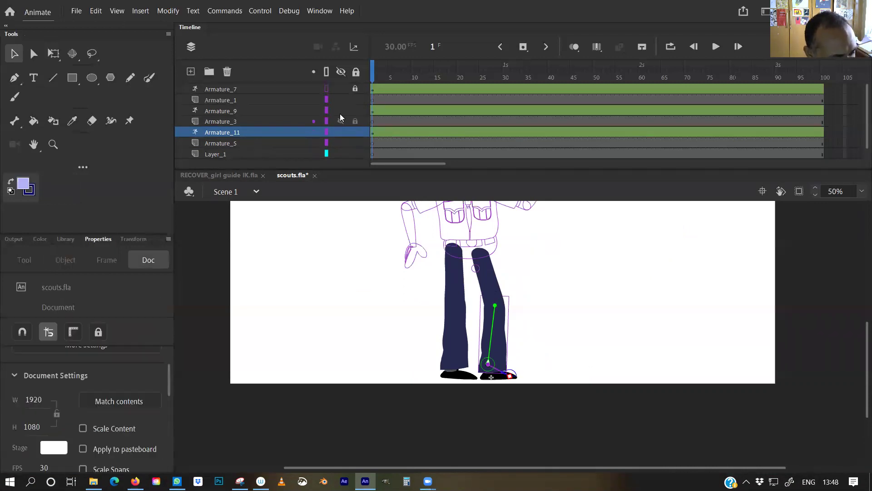
# - Display the Armature_7 upper body as filled artwork, unlock its layer, and hide all the other layers
pyautogui.click(330, 88)
pyautogui.moveTo(468, 282); pyautogui.dragTo(440, 300)
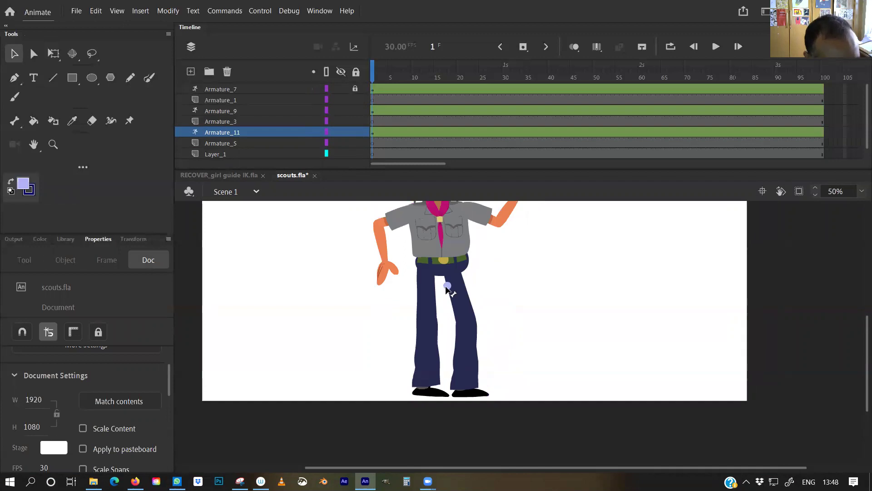
pyautogui.click(447, 288)
pyautogui.click(356, 89)
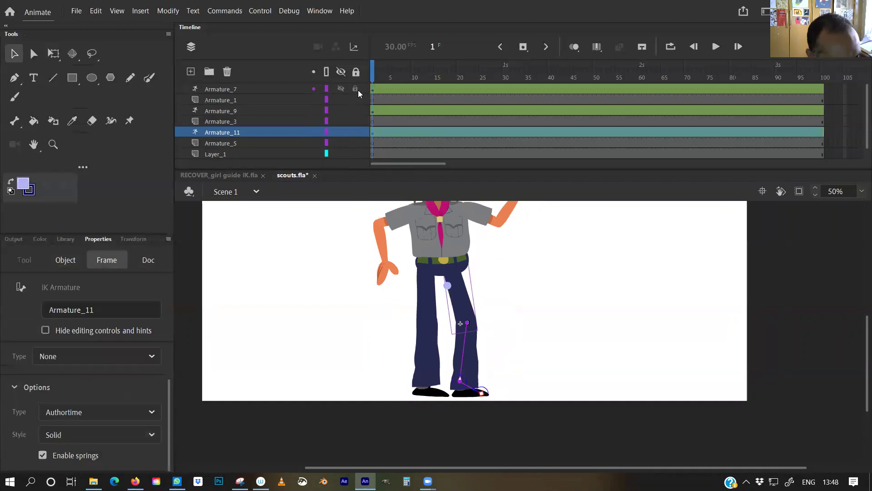
pyautogui.moveTo(342, 100); pyautogui.dragTo(341, 154)
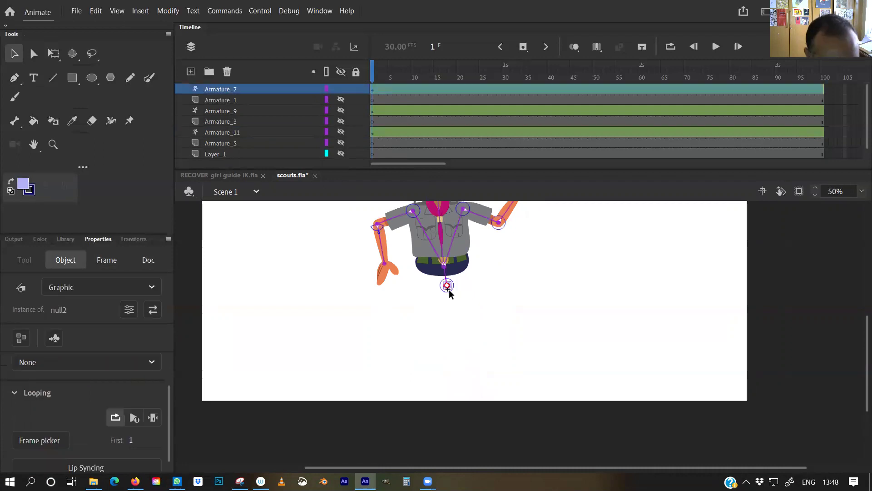
# - Shift the null2 circle below the belt slightly toward the buckle's centre line with Free Transform
pyautogui.scroll(2, 449, 290)
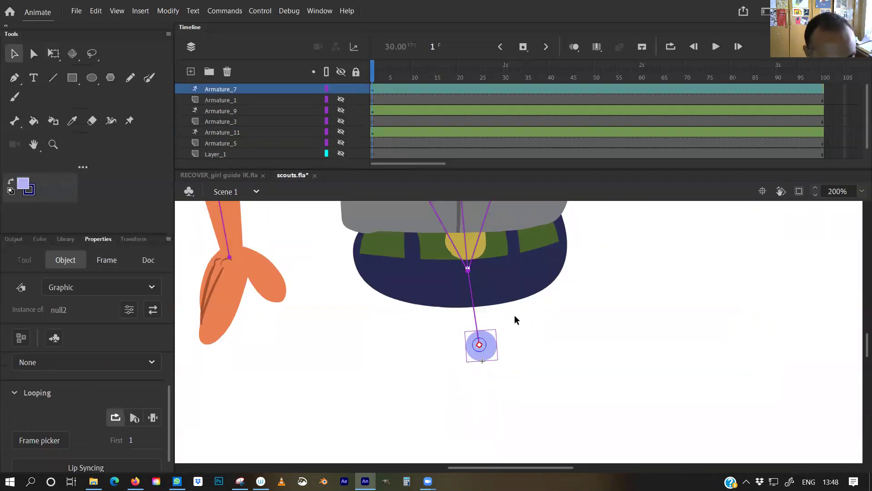
pyautogui.press('q')
pyautogui.moveTo(488, 355)
pyautogui.mouseDown()
pyautogui.moveTo(473, 295)
pyautogui.moveTo(485, 360)
pyautogui.mouseUp()
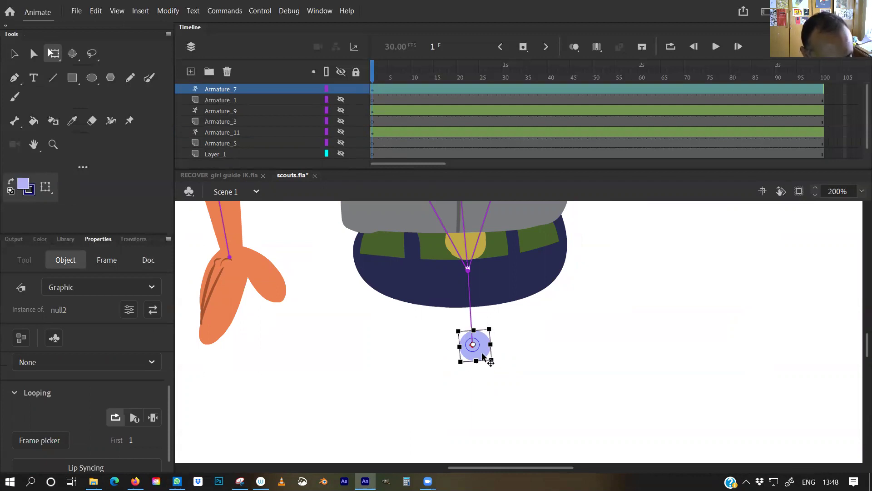
# - Turn Layer_1 inside the null2 symbol into a guide layer and return to Scene 1
pyautogui.doubleClick(483, 356)
pyautogui.rightClick(236, 89)
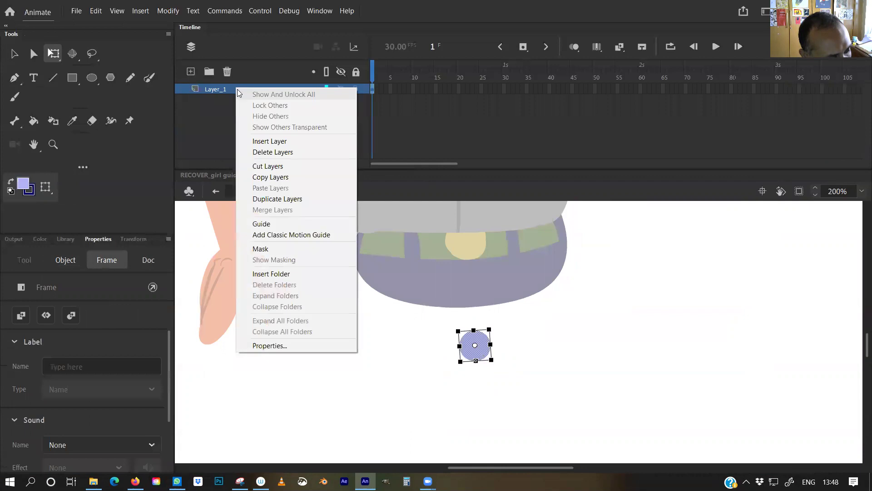
pyautogui.click(251, 225)
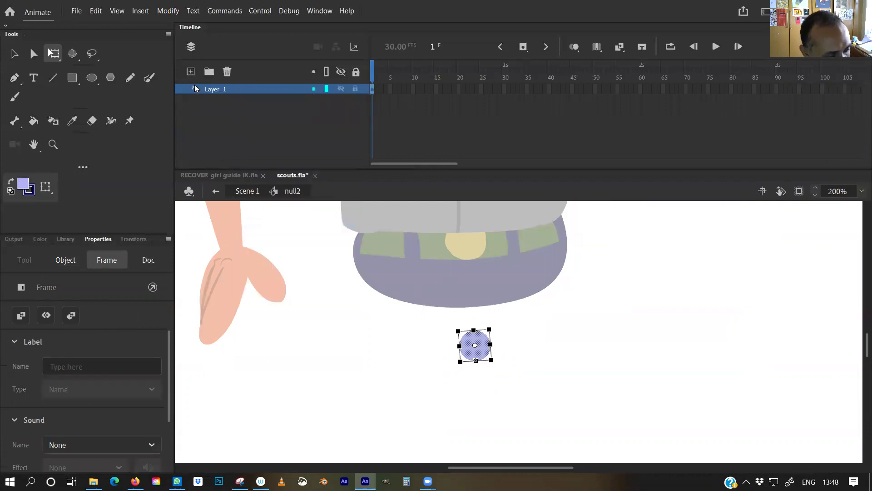
pyautogui.rightClick(195, 88)
pyautogui.click(219, 224)
pyautogui.rightClick(203, 91)
pyautogui.click(222, 195)
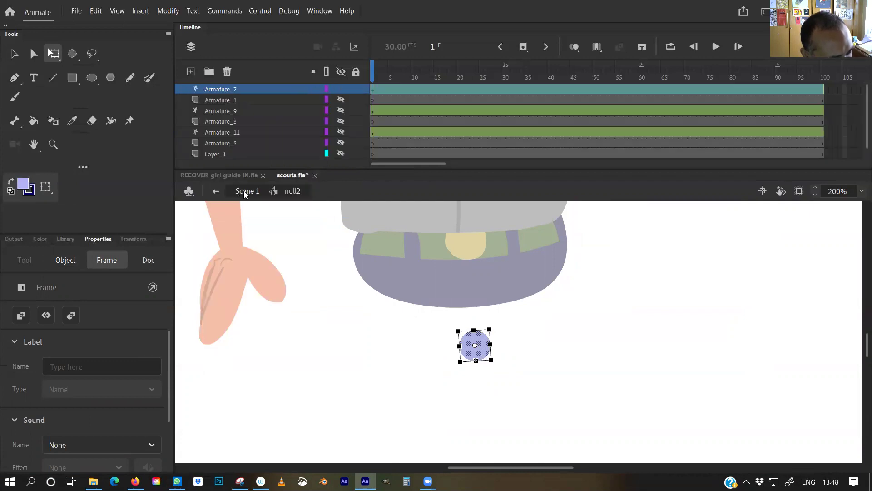
pyautogui.click(243, 190)
pyautogui.click(273, 257)
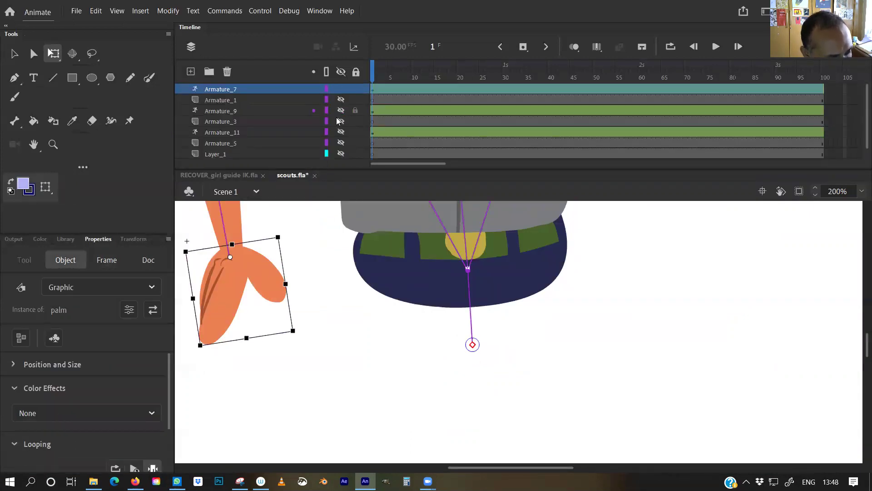
# - Show the Armature_9 and Armature_11 layers and delete the leftover layers Armature_1, Armature_3, Armature_5 and Layer_1
pyautogui.click(342, 111)
pyautogui.click(340, 132)
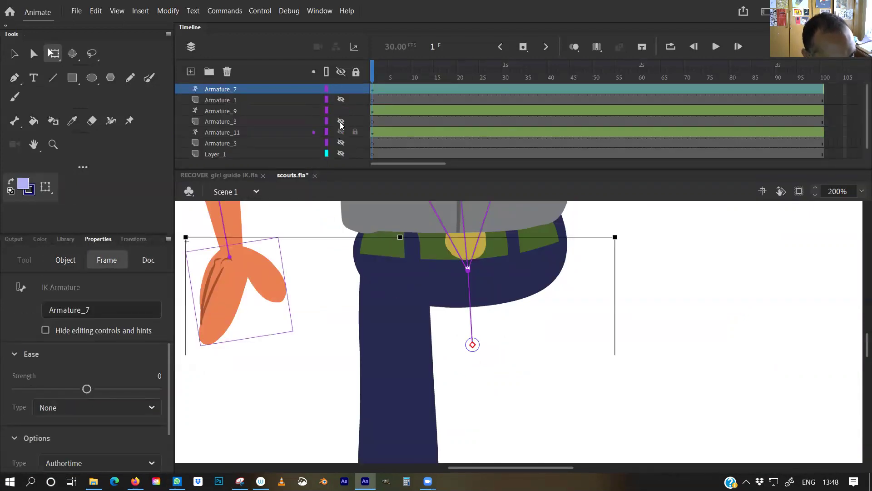
pyautogui.click(234, 99)
pyautogui.click(227, 71)
pyautogui.click(245, 111)
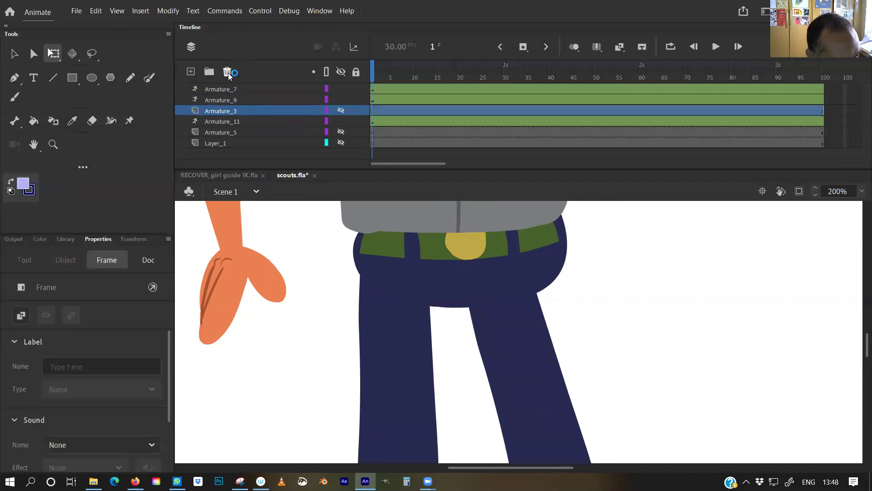
pyautogui.click(228, 71)
pyautogui.click(247, 122)
pyautogui.click(227, 71)
pyautogui.click(244, 121)
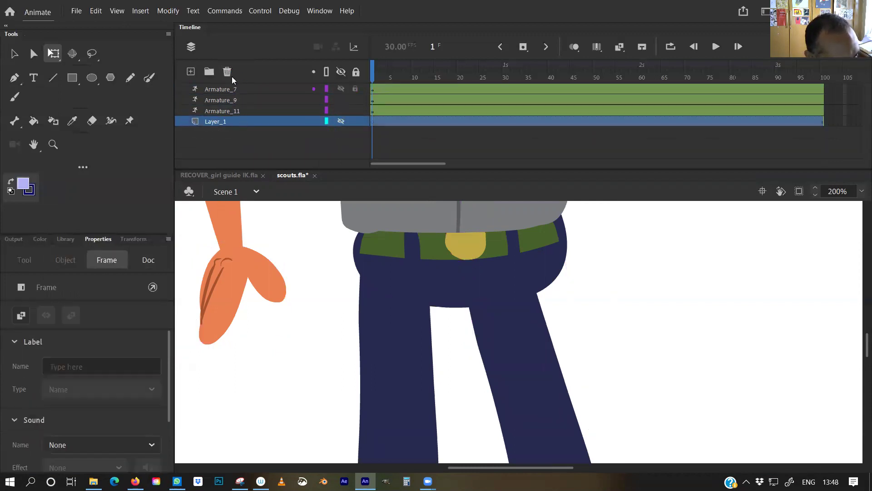
pyautogui.click(227, 72)
pyautogui.hotkey('ctrl', '-')
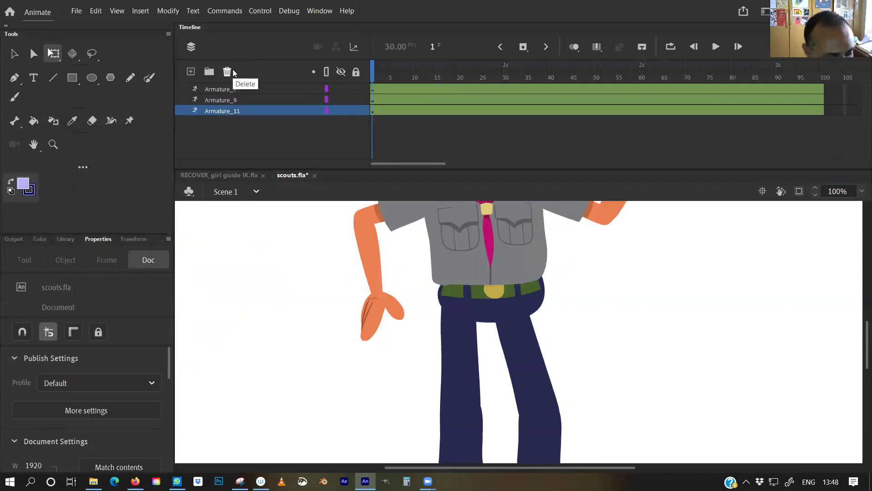
# - Try enlarging the hanging arm with Free Transform, scaling the whole arm from a pivot placed on its shoulder joint
pyautogui.hotkey('ctrl', '-')
pyautogui.moveTo(432, 331)
pyautogui.mouseDown()
pyautogui.moveTo(353, 326)
pyautogui.moveTo(341, 361)
pyautogui.moveTo(348, 349)
pyautogui.mouseUp()
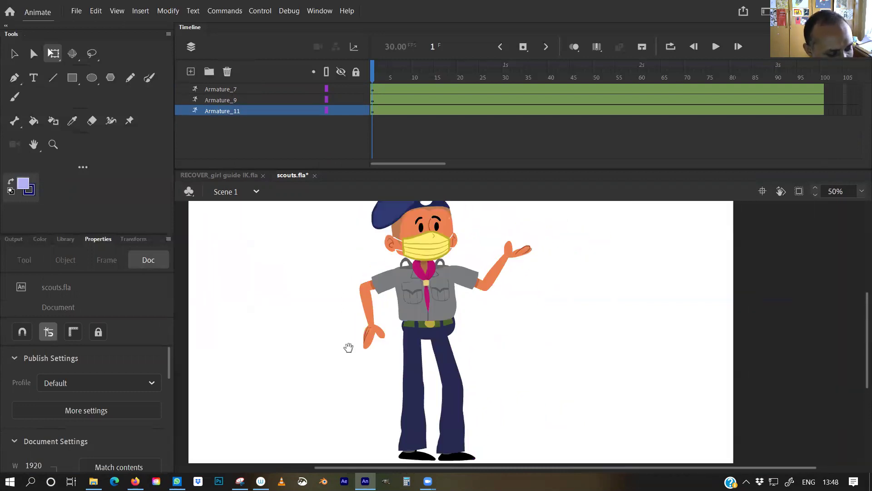
pyautogui.click(402, 248)
pyautogui.click(327, 241)
pyautogui.moveTo(328, 268); pyautogui.dragTo(381, 385)
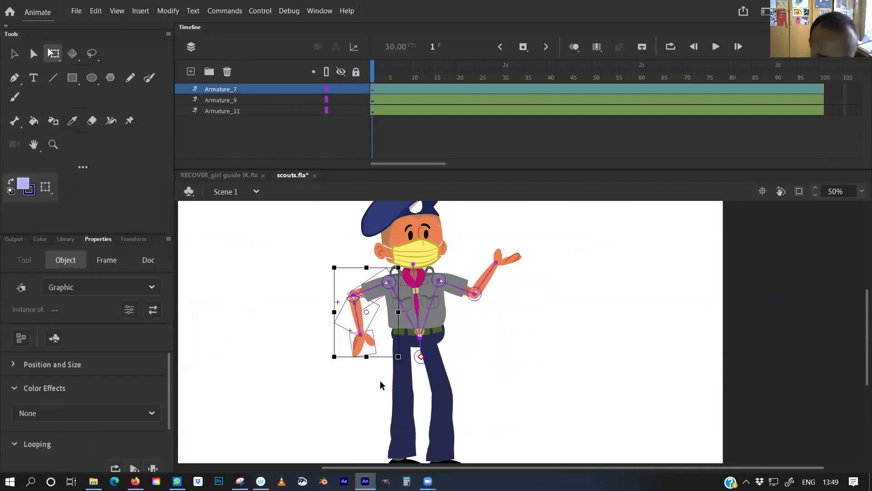
pyautogui.hotkey('ctrl', '=')
pyautogui.moveTo(522, 337); pyautogui.dragTo(568, 277)
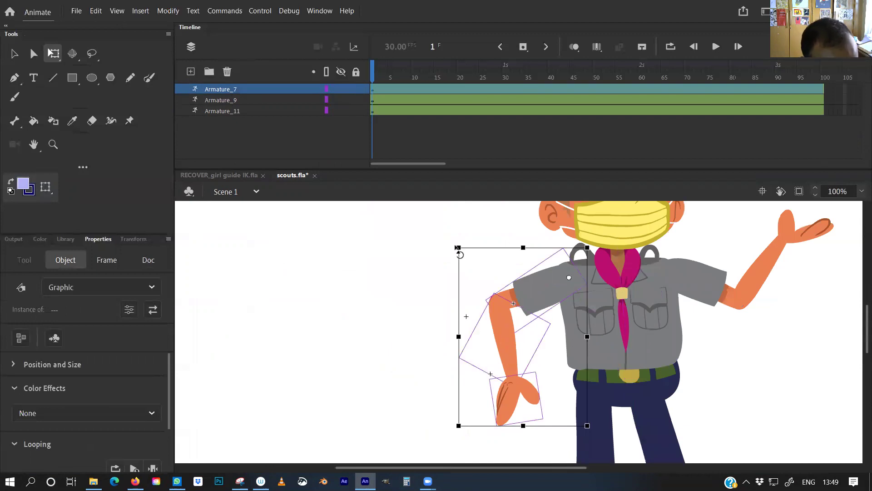
pyautogui.moveTo(458, 247); pyautogui.dragTo(439, 234)
# - Try shrinking the raised arm with Free Transform, scaling it from a pivot placed on its shoulder joint
pyautogui.press('space')
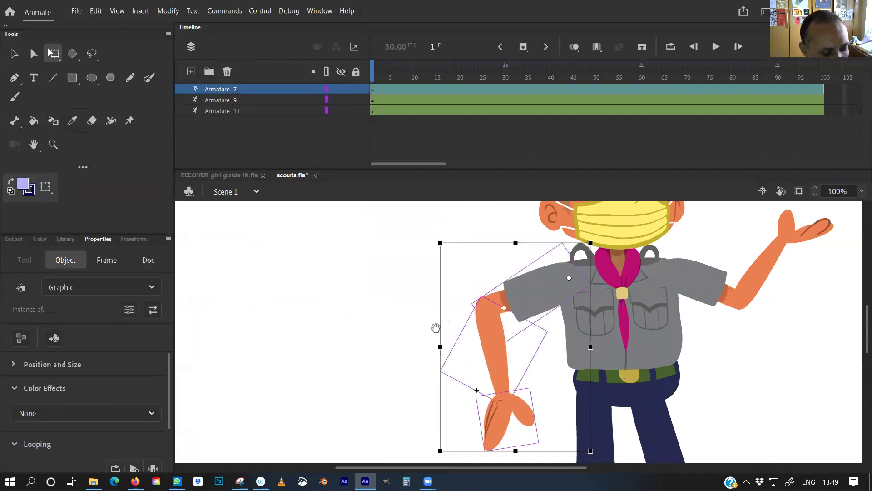
pyautogui.moveTo(436, 327); pyautogui.dragTo(264, 325)
pyautogui.press('space')
pyautogui.moveTo(574, 348); pyautogui.dragTo(567, 391)
pyautogui.click(591, 309)
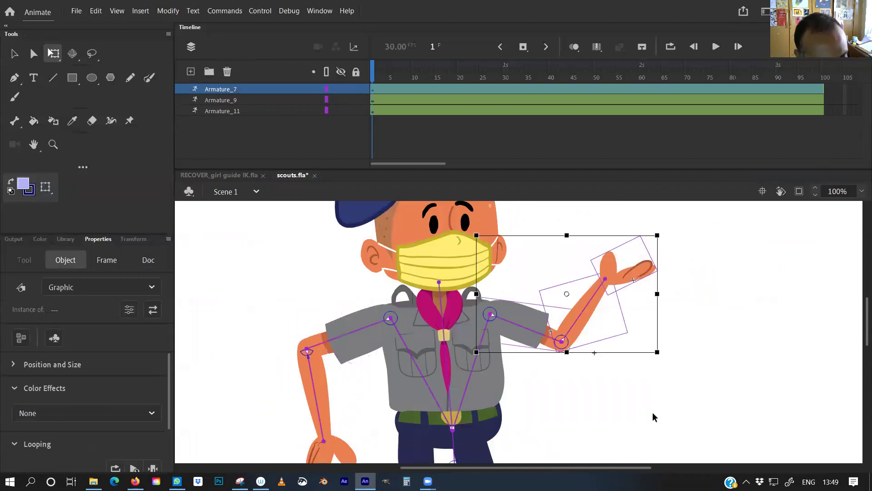
pyautogui.moveTo(487, 314); pyautogui.dragTo(494, 312)
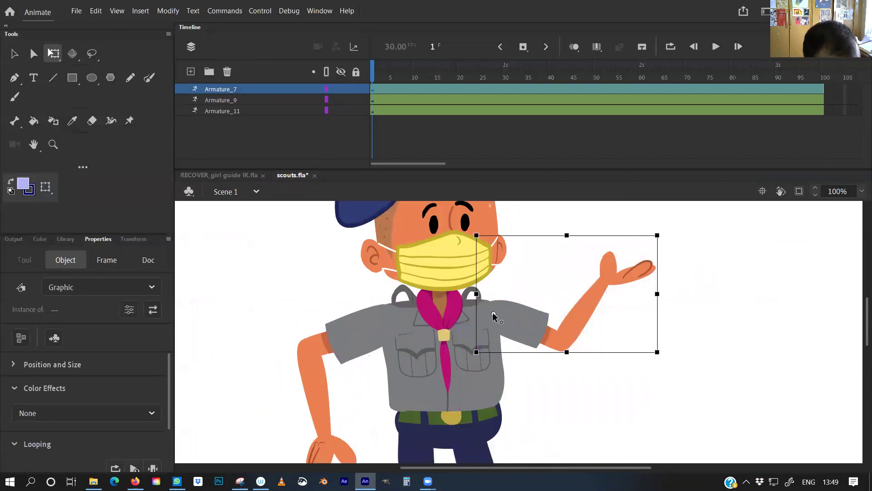
pyautogui.moveTo(657, 235); pyautogui.dragTo(623, 250)
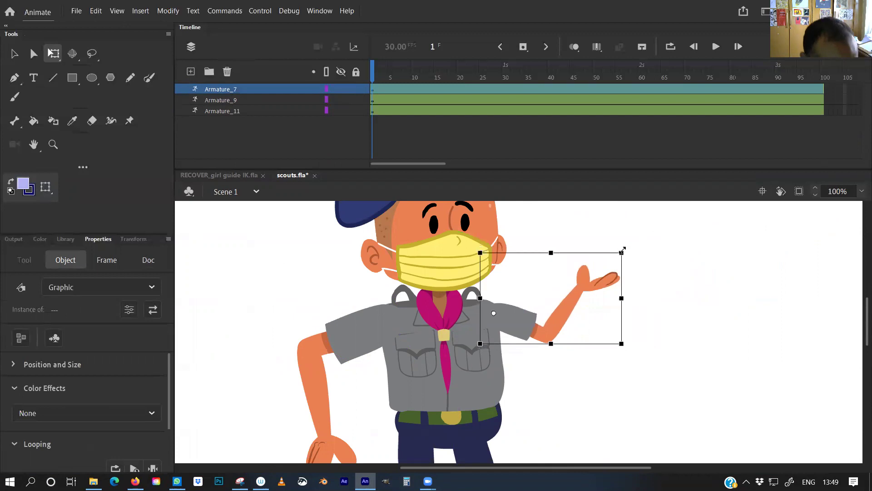
pyautogui.click(609, 220)
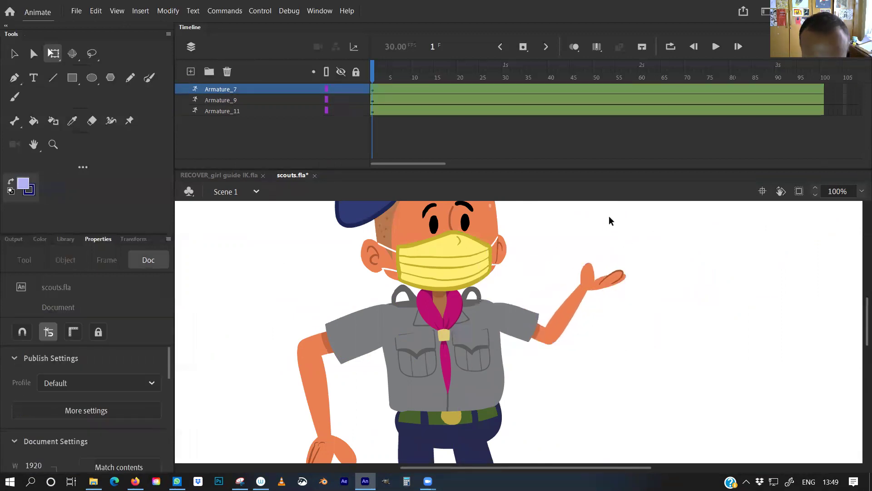
# - Swing both resized arms of Armature_7 with the Selection tool to test how their joints bend
pyautogui.press('v')
pyautogui.moveTo(350, 339); pyautogui.dragTo(458, 420)
pyautogui.moveTo(541, 322); pyautogui.dragTo(570, 295)
pyautogui.moveTo(353, 412); pyautogui.dragTo(302, 377)
pyautogui.moveTo(520, 245); pyautogui.dragTo(488, 381)
pyautogui.hotkey('ctrl', '-')
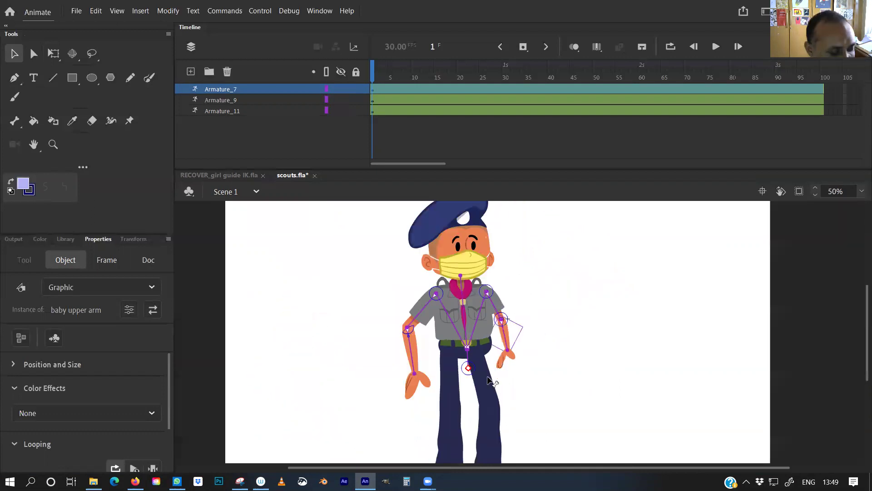
pyautogui.moveTo(429, 353); pyautogui.dragTo(429, 336)
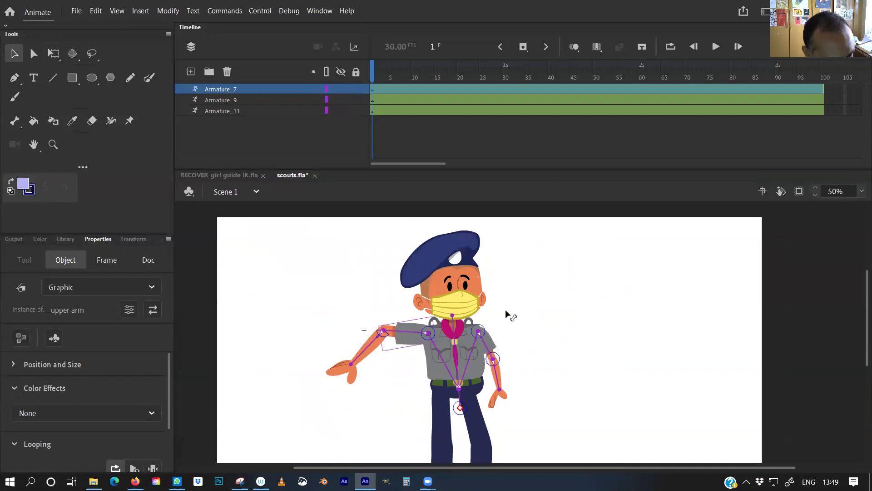
pyautogui.moveTo(505, 314); pyautogui.dragTo(505, 311)
# - Undo the arm test poses and the scaling of both arms
pyautogui.hotkey('ctrl', 'z')
pyautogui.hotkey('ctrl', 'z')
pyautogui.hotkey('ctrl', 'z')
pyautogui.hotkey('ctrl', 'z')
pyautogui.hotkey('ctrl', 'z')
pyautogui.hotkey('ctrl', 'z')
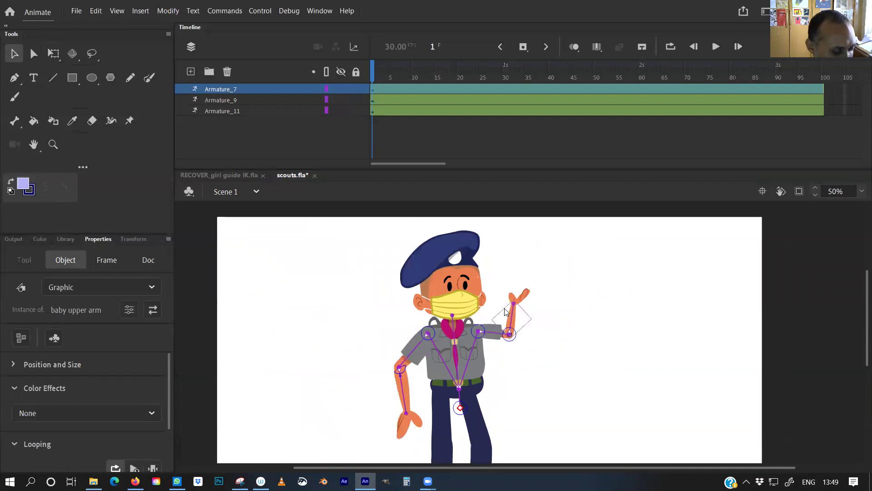
pyautogui.hotkey('ctrl', 'z')
pyautogui.hotkey('ctrl', 'z')
pyautogui.hotkey('ctrl', 'z')
pyautogui.hotkey('ctrl', 'z')
pyautogui.hotkey('ctrl', 'z')
pyautogui.hotkey('ctrl', 'z')
pyautogui.hotkey('ctrl', 'z')
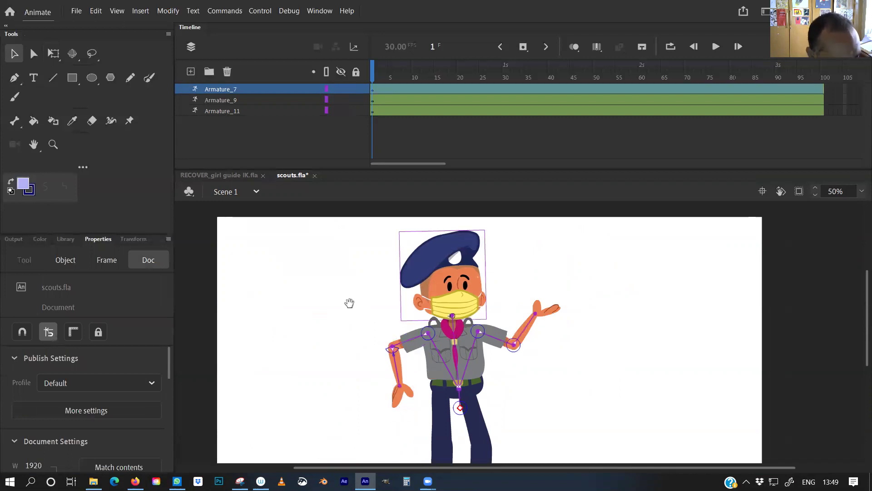
# - Examine the Looping settings of the hanging palm and the raised palm to compare their first frames
pyautogui.moveTo(349, 303); pyautogui.dragTo(346, 267)
pyautogui.click(366, 255)
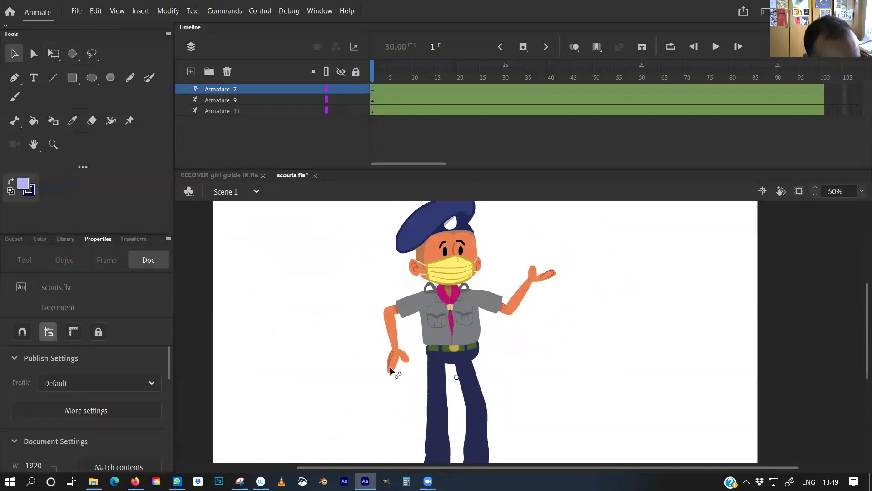
pyautogui.click(391, 370)
pyautogui.moveTo(168, 385); pyautogui.dragTo(166, 429)
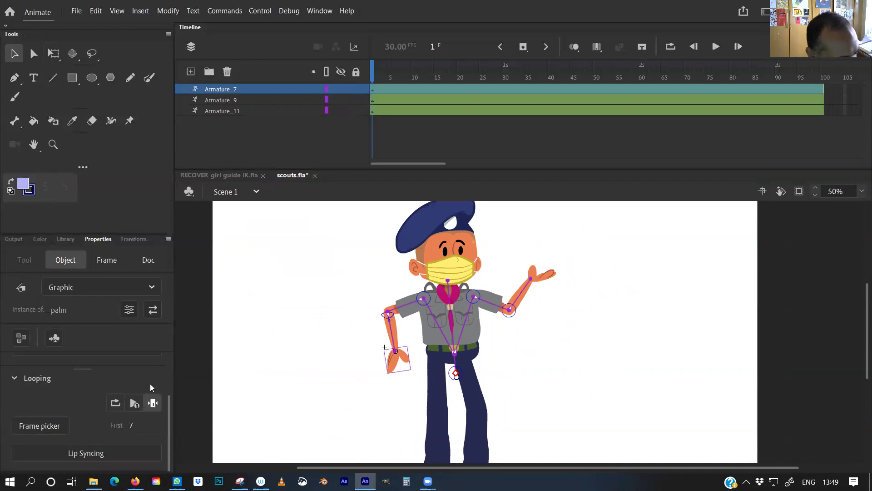
pyautogui.click(543, 287)
pyautogui.click(546, 278)
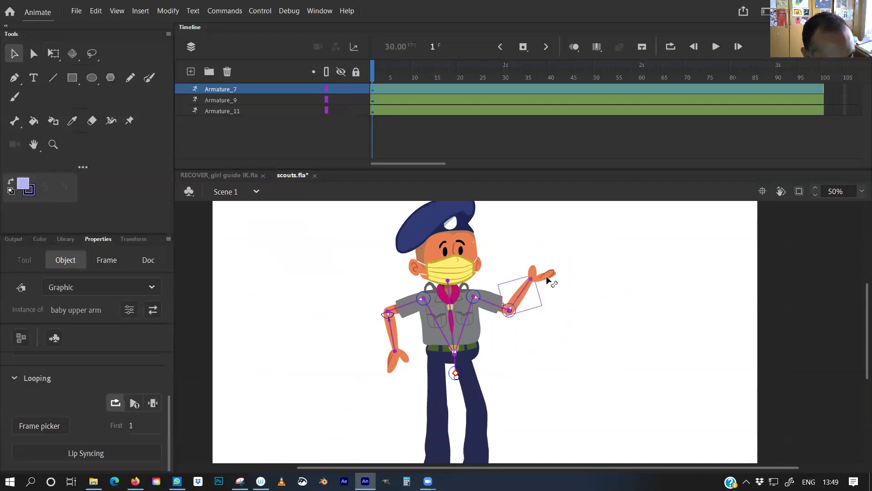
pyautogui.click(550, 272)
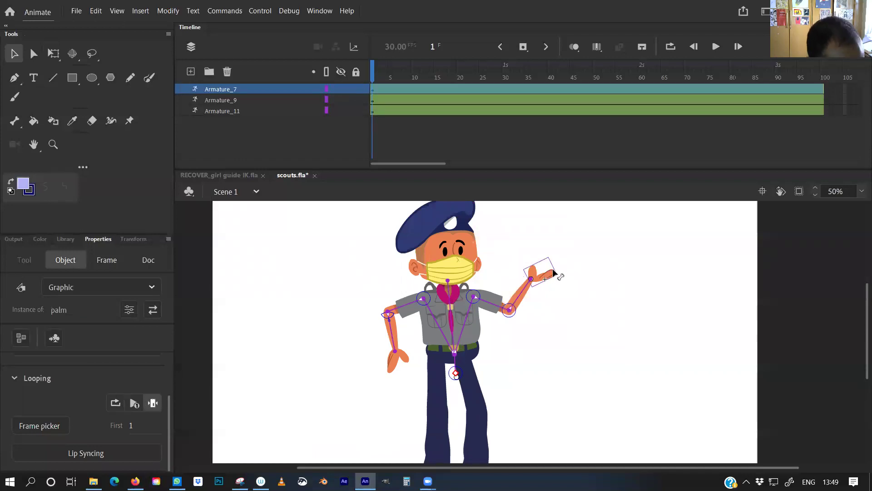
# - Try first frames 1 and 10 for the hanging palm and swing that hand toward the body
pyautogui.click(324, 344)
pyautogui.click(397, 364)
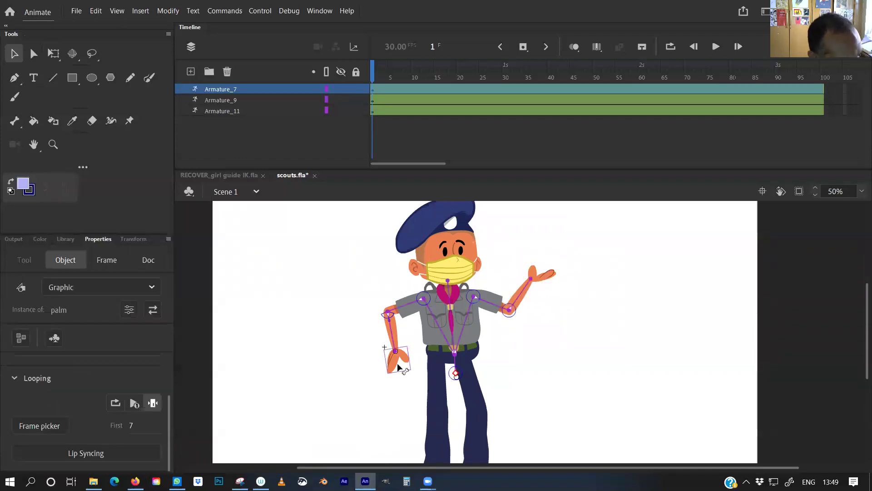
pyautogui.moveTo(130, 431); pyautogui.dragTo(138, 430)
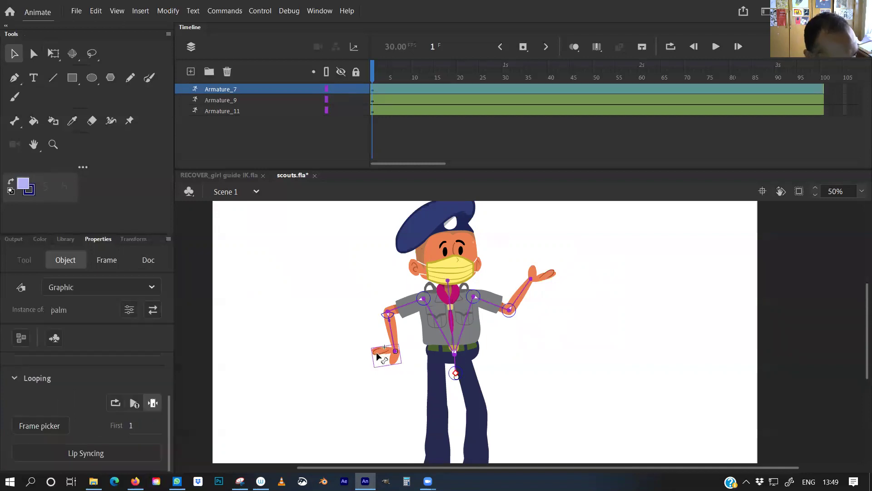
pyautogui.moveTo(132, 427)
pyautogui.mouseDown()
pyautogui.moveTo(145, 426)
pyautogui.moveTo(137, 430)
pyautogui.mouseUp()
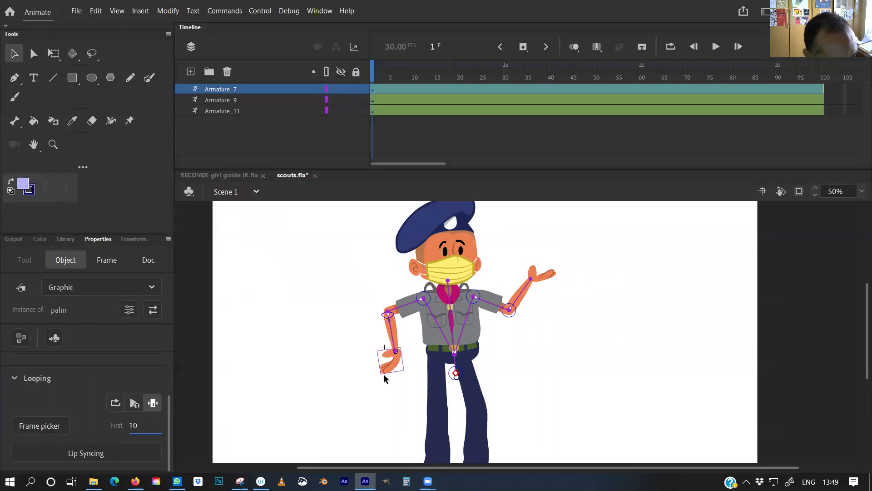
pyautogui.moveTo(386, 372); pyautogui.dragTo(405, 358)
pyautogui.click(366, 342)
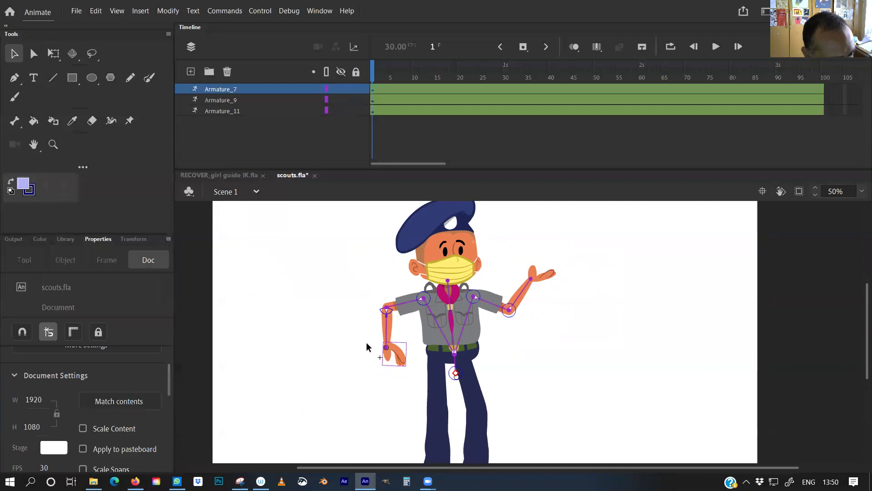
# - Pick frame 7 for the hanging palm in the Frame Picker and swing the hand downward, away from the body
pyautogui.click(404, 352)
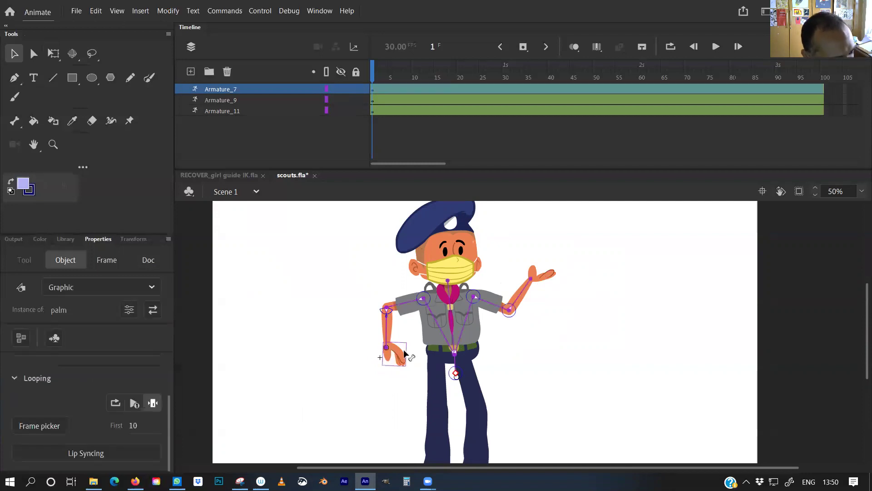
pyautogui.click(42, 427)
pyautogui.click(315, 214)
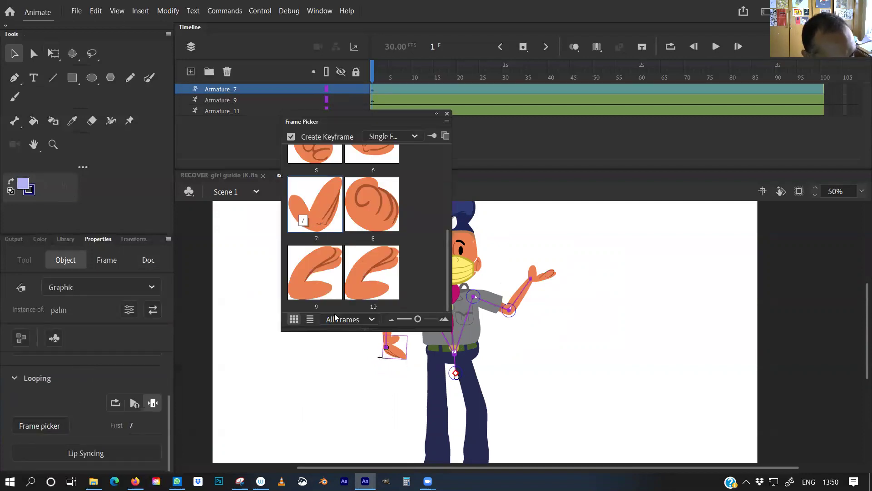
pyautogui.click(393, 375)
pyautogui.click(400, 356)
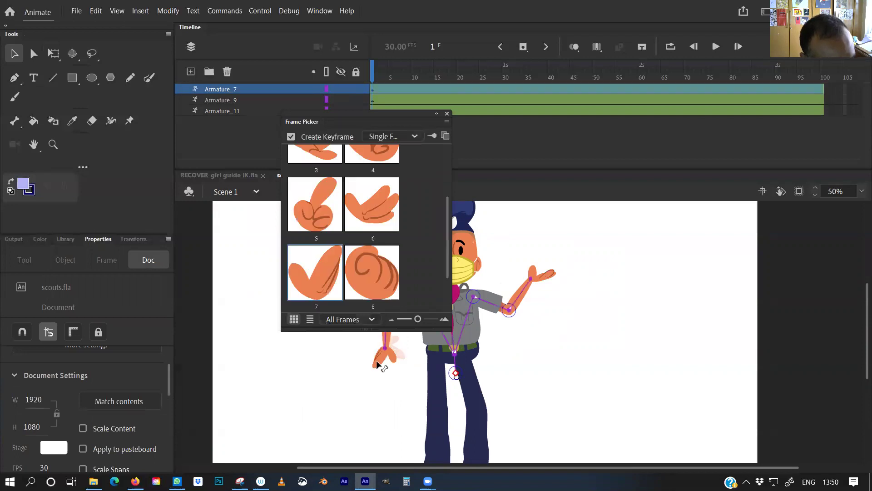
pyautogui.click(447, 113)
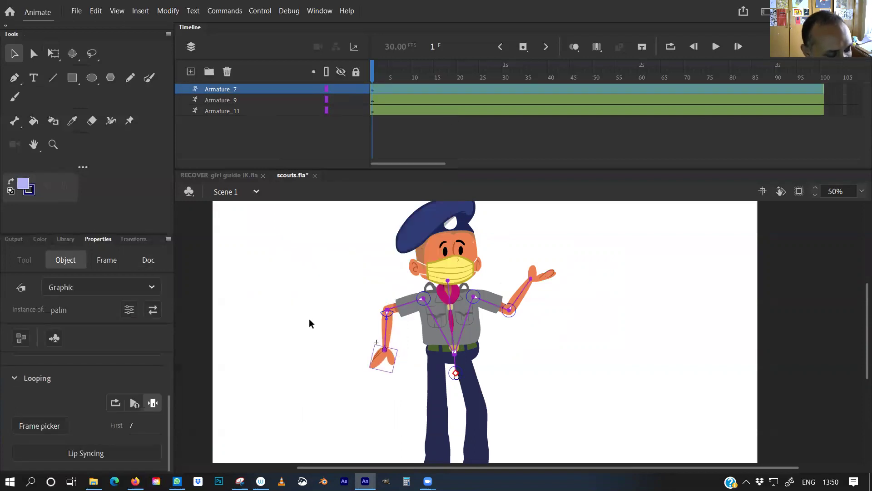
# - Try copying the Layer_5 and Layer_4 frames inside the raised palm's symbol to frame 10 onward, undo it, and return to Scene 1
pyautogui.hscroll(2, 307, 300)
pyautogui.click(512, 286)
pyautogui.click(513, 272)
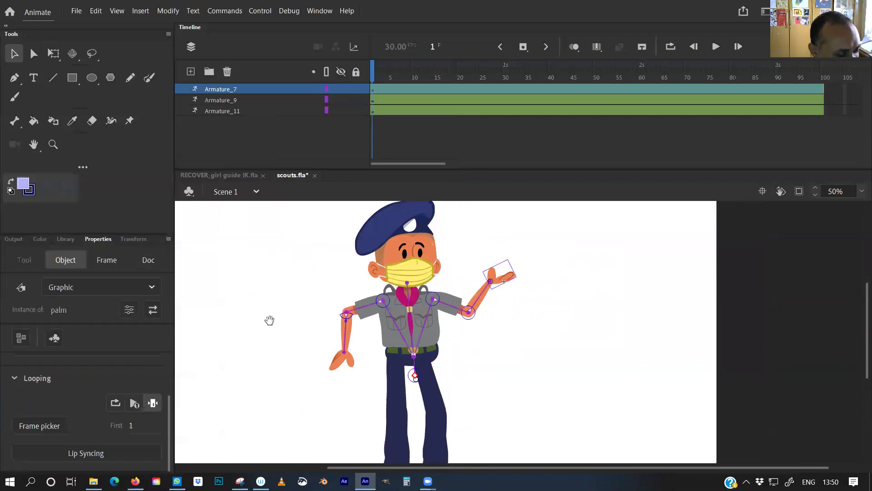
pyautogui.scroll(-2, 269, 320)
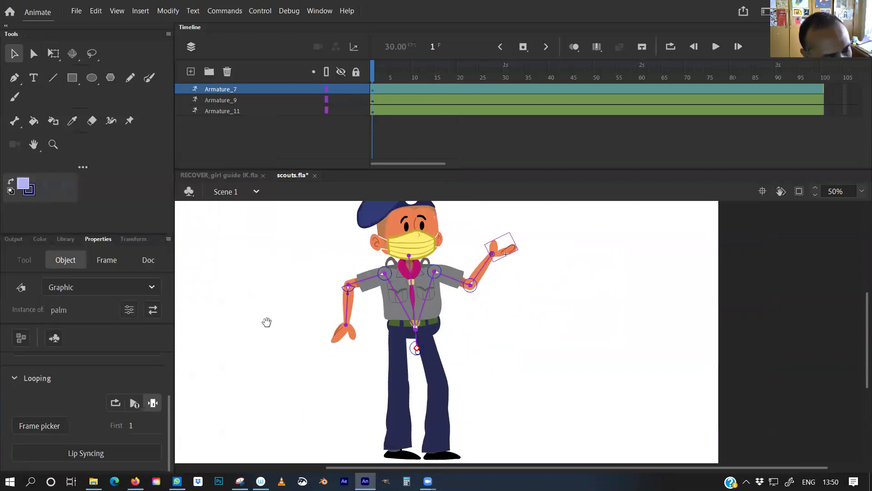
pyautogui.doubleClick(509, 254)
pyautogui.moveTo(375, 73); pyautogui.dragTo(410, 74)
pyautogui.moveTo(375, 102); pyautogui.dragTo(420, 99)
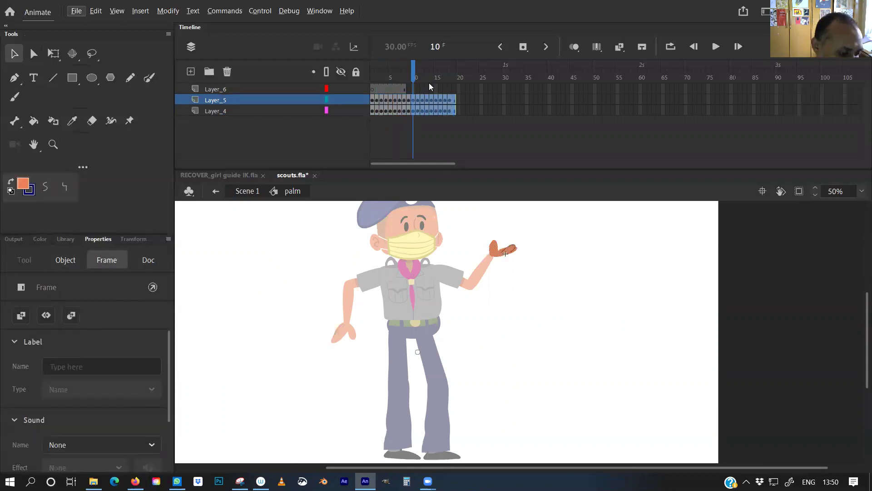
pyautogui.hotkey('ctrl', 'z')
pyautogui.hotkey('ctrl', 'z')
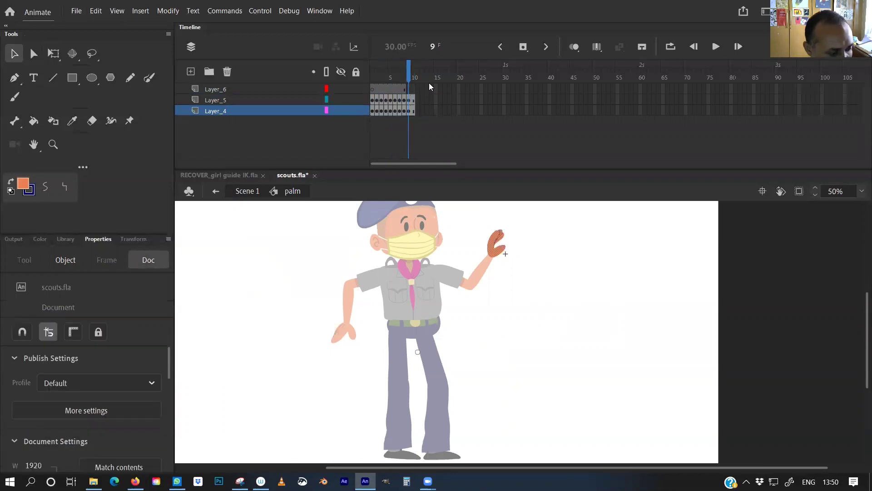
pyautogui.click(246, 191)
# - Shrink the timeline area to give the stage more height and save scouts.fla
pyautogui.click(510, 258)
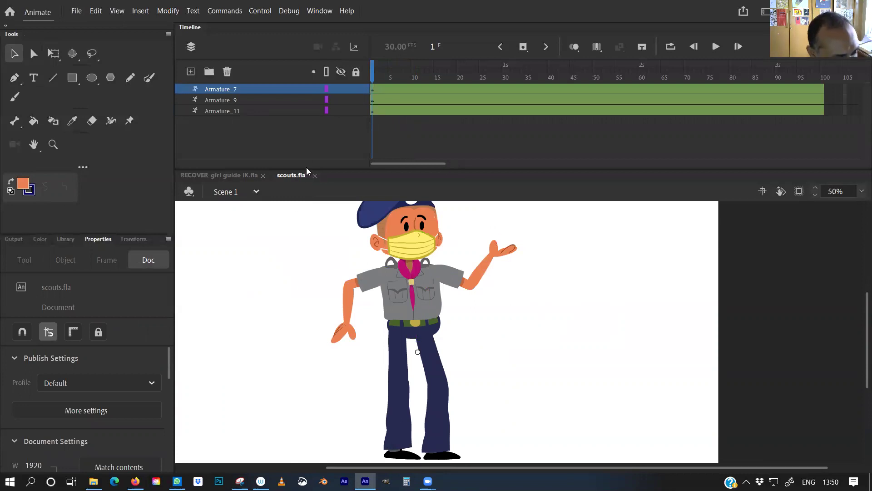
pyautogui.moveTo(310, 174); pyautogui.dragTo(310, 117)
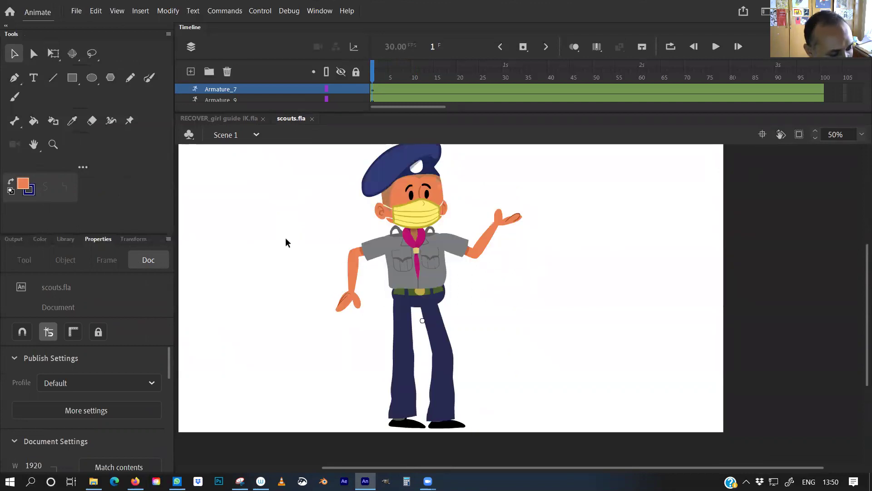
pyautogui.hotkey('ctrl', 's')
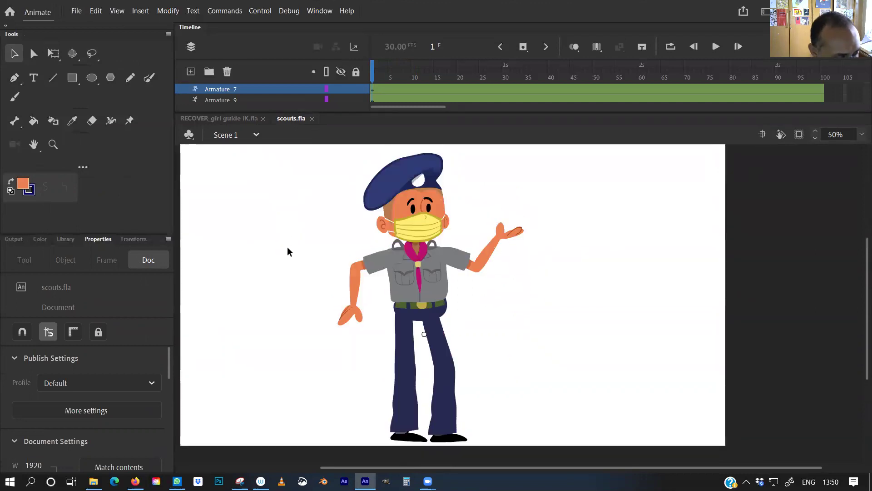